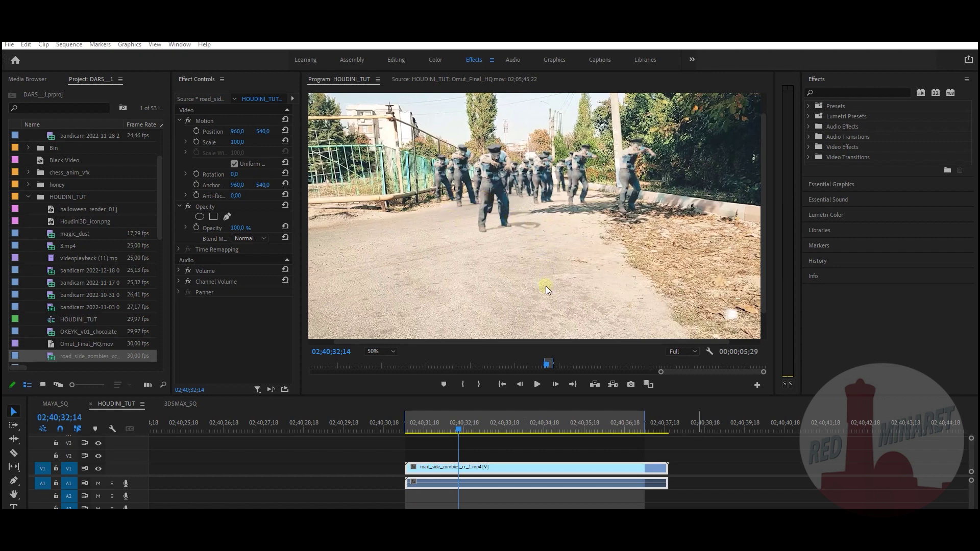
Play and scrub through the road_side_zombies_cc_1.mp4 clip to review the finished zombie crowd shot.
{"action": "left_click_drag", "start_coordinate": [459, 422], "coordinate": [422, 422]}
{"action": "key", "text": "space"}
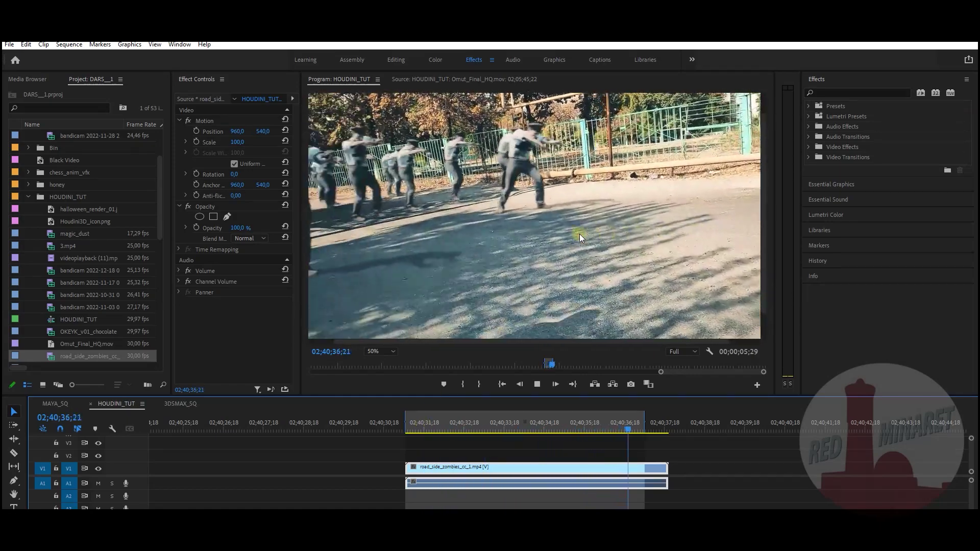
{"action": "key", "text": "space"}
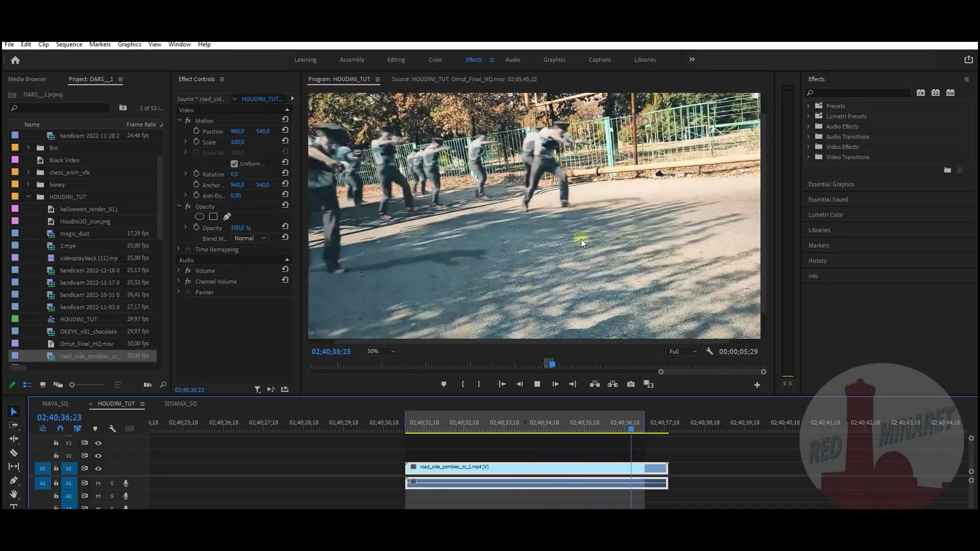
{"action": "key", "text": "space"}
{"action": "mouse_move", "coordinate": [442, 426]}
{"action": "left_mouse_down"}
{"action": "mouse_move", "coordinate": [415, 426]}
{"action": "mouse_move", "coordinate": [492, 426]}
{"action": "mouse_move", "coordinate": [436, 426]}
{"action": "mouse_move", "coordinate": [459, 427]}
{"action": "left_mouse_up"}
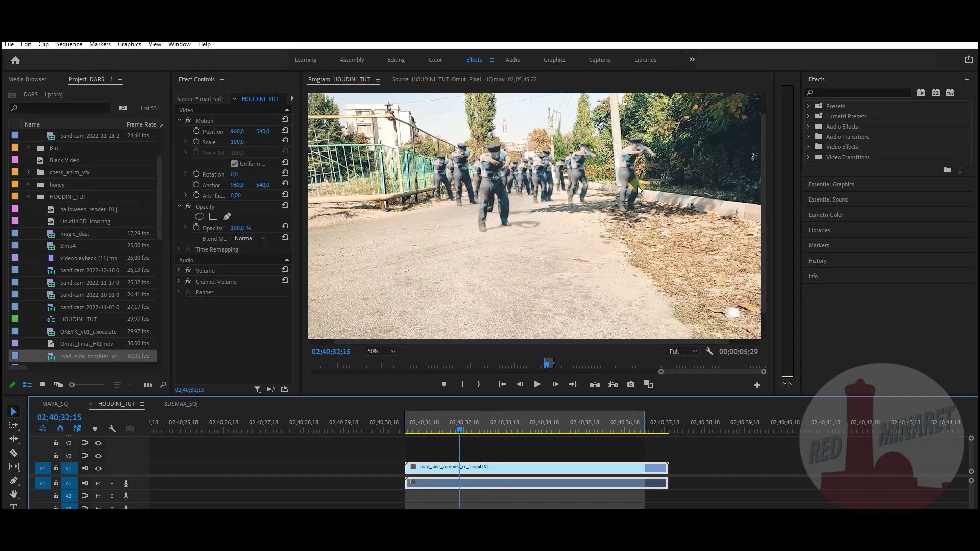
{"action": "mouse_move", "coordinate": [443, 427]}
{"action": "left_mouse_down"}
{"action": "mouse_move", "coordinate": [427, 426]}
{"action": "mouse_move", "coordinate": [464, 424]}
{"action": "mouse_move", "coordinate": [418, 424]}
{"action": "mouse_move", "coordinate": [485, 424]}
{"action": "mouse_move", "coordinate": [409, 428]}
{"action": "mouse_move", "coordinate": [485, 428]}
{"action": "mouse_move", "coordinate": [427, 428]}
{"action": "left_mouse_up"}
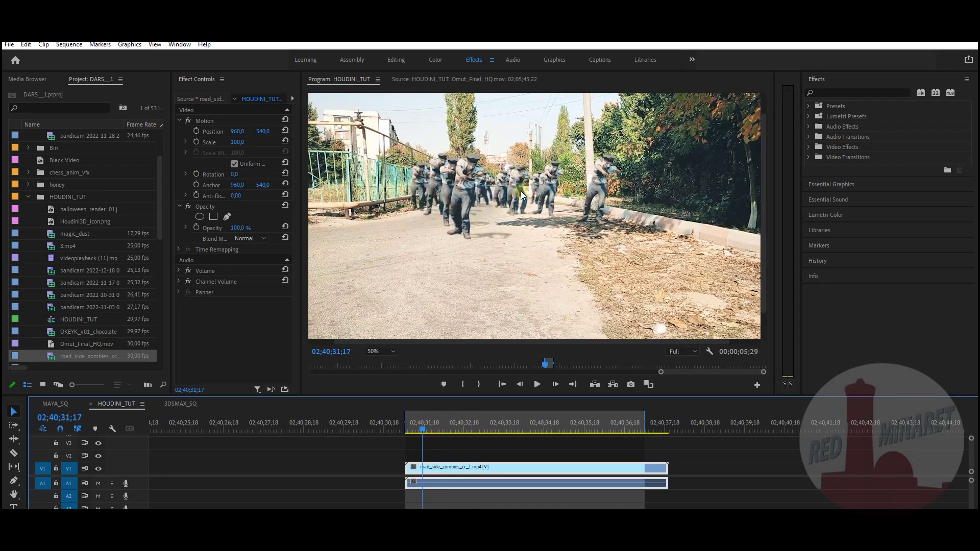
Switch to Houdini, add a second Geometry object below geo1 and enter its network.
{"action": "left_click", "coordinate": [486, 364]}
{"action": "left_click", "coordinate": [390, 498]}
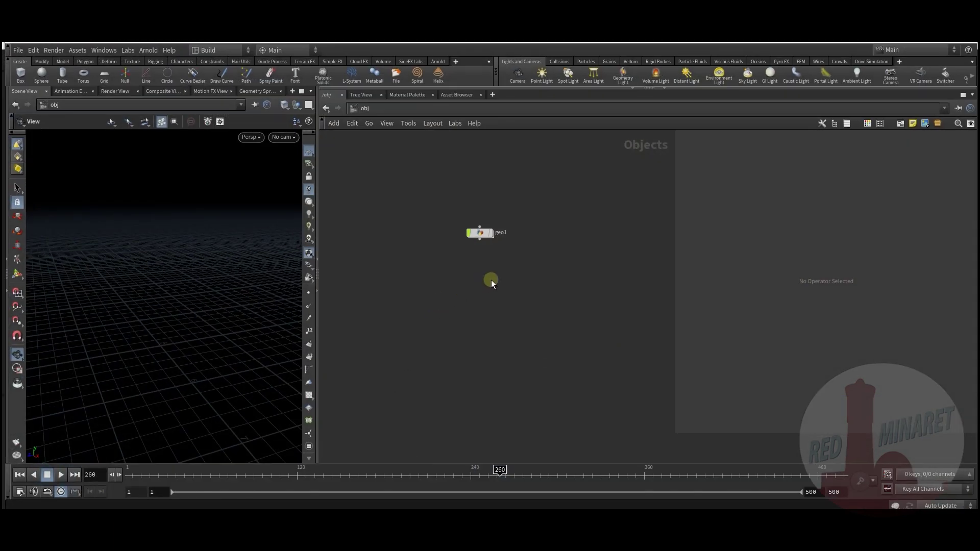
{"action": "key", "text": "Tab"}
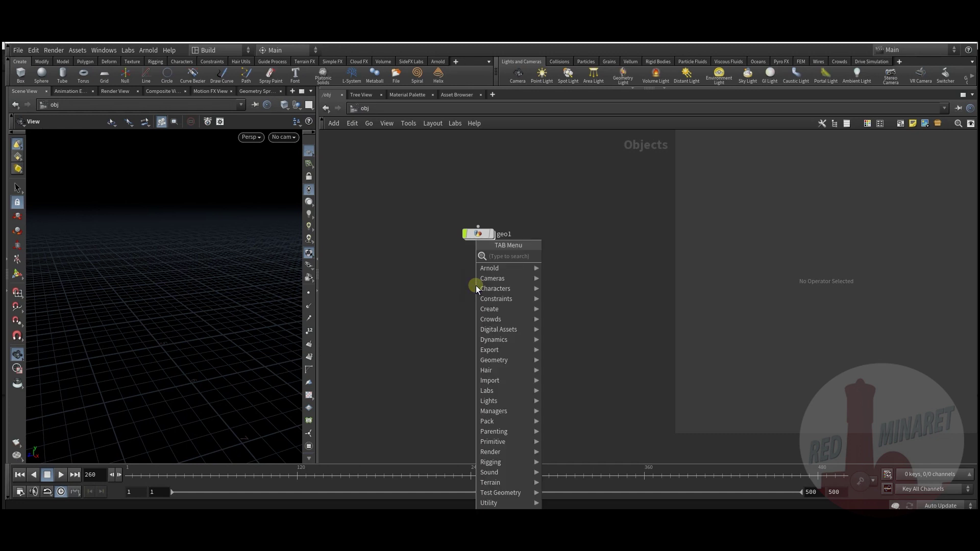
{"action": "mouse_move", "coordinate": [510, 289]}
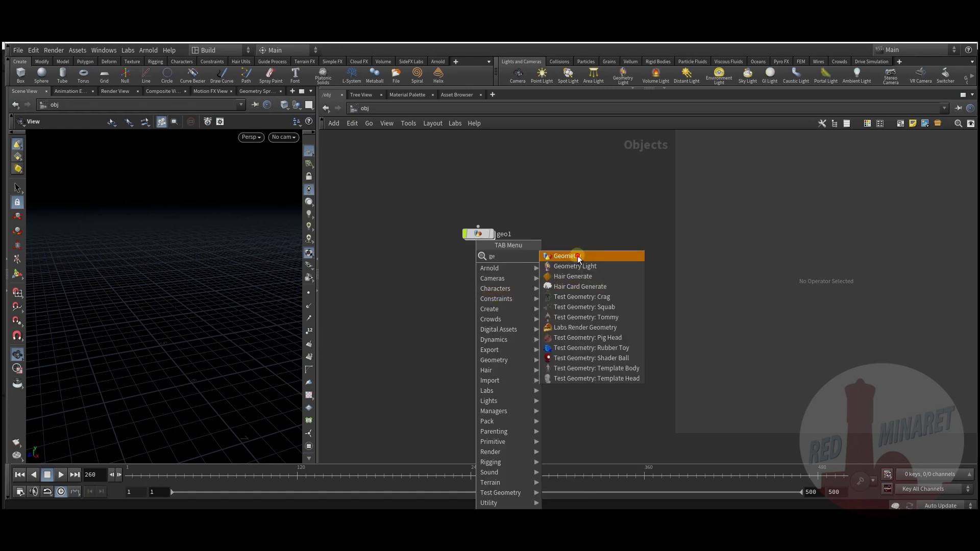
{"action": "left_click", "coordinate": [577, 255]}
{"action": "left_click", "coordinate": [467, 265]}
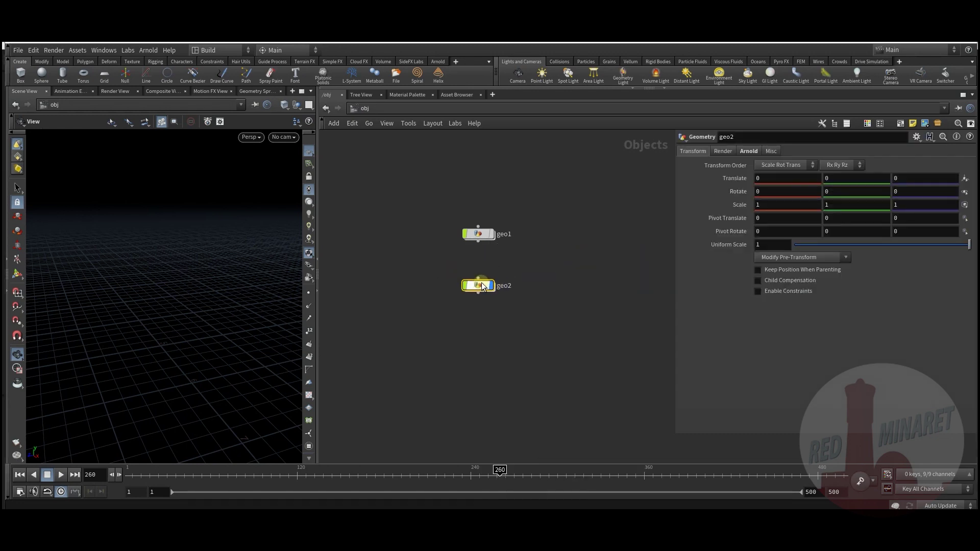
{"action": "double_click", "coordinate": [482, 283]}
Add an FBX Character Import node to the empty geometry network.
{"action": "key", "text": "Tab"}
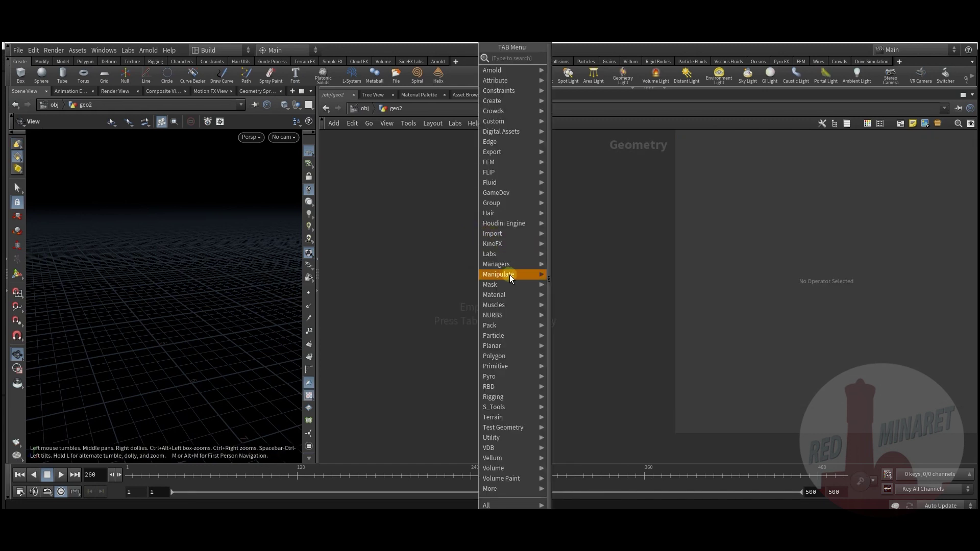
{"action": "mouse_move", "coordinate": [513, 247]}
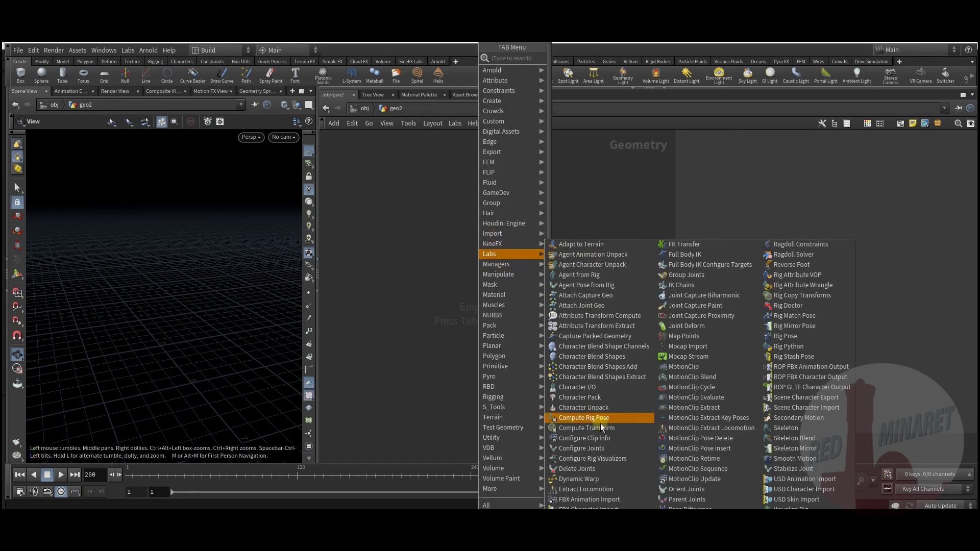
{"action": "left_click", "coordinate": [624, 508]}
{"action": "left_click", "coordinate": [456, 206]}
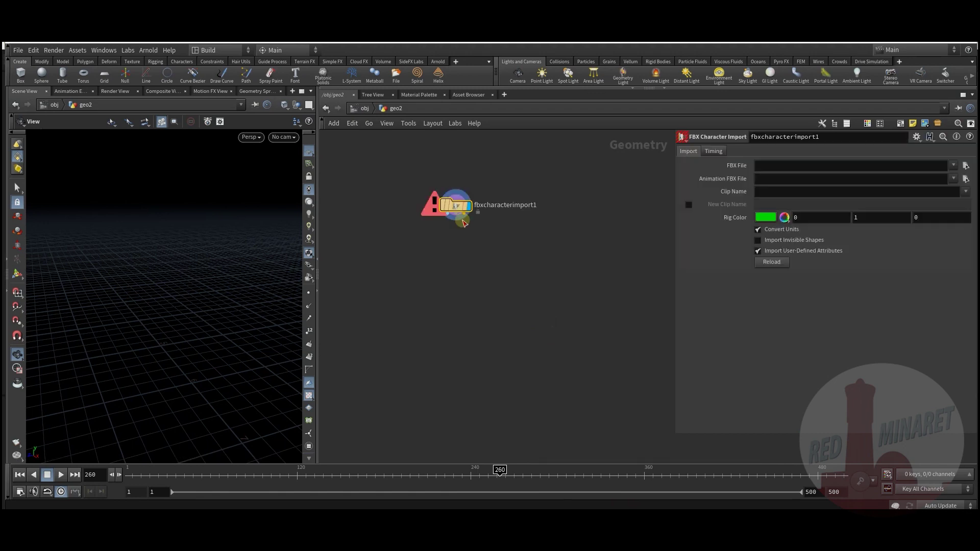
Add an FBX Animation Import node beside the FBX Character Import node.
{"action": "key", "text": "Tab"}
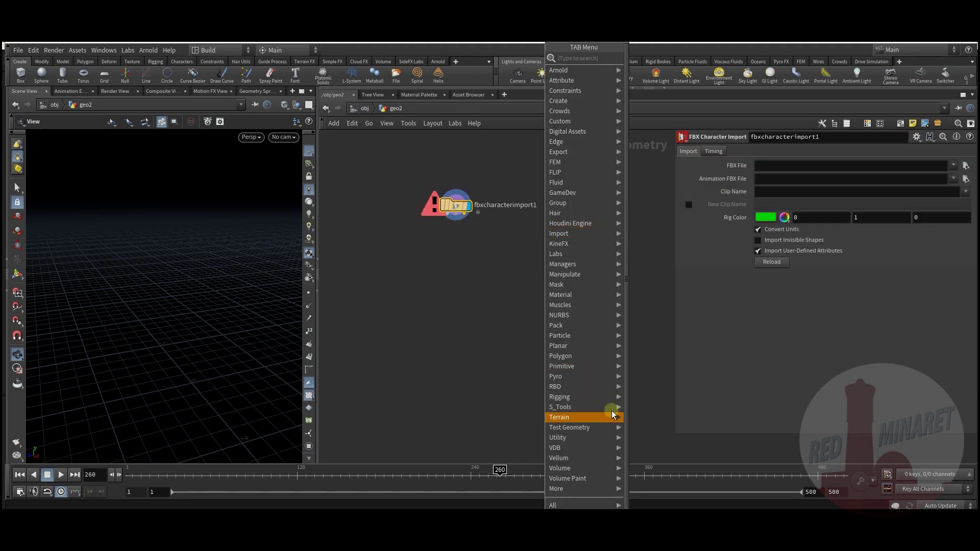
{"action": "mouse_move", "coordinate": [599, 243]}
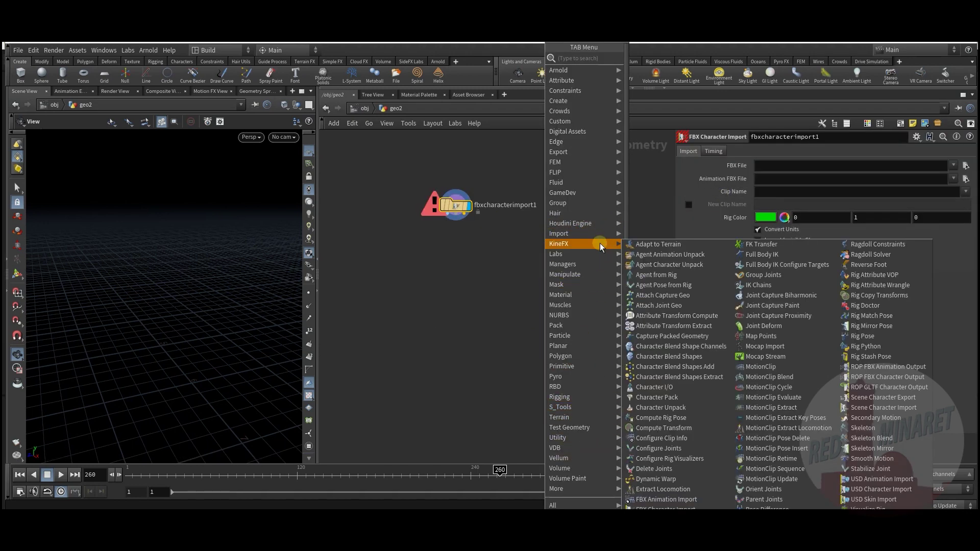
{"action": "left_click", "coordinate": [699, 499]}
{"action": "left_click", "coordinate": [583, 192]}
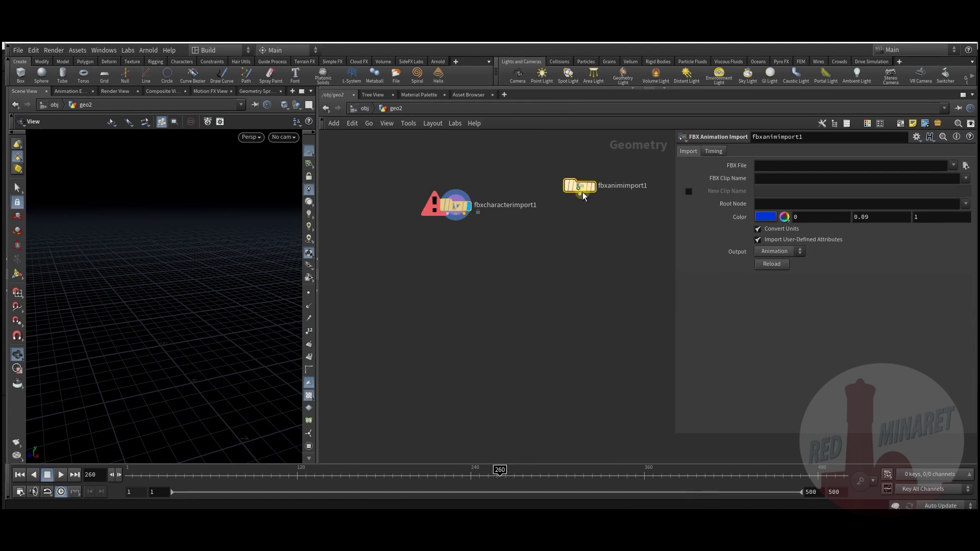
{"action": "left_click_drag", "start_coordinate": [583, 191], "coordinate": [582, 201]}
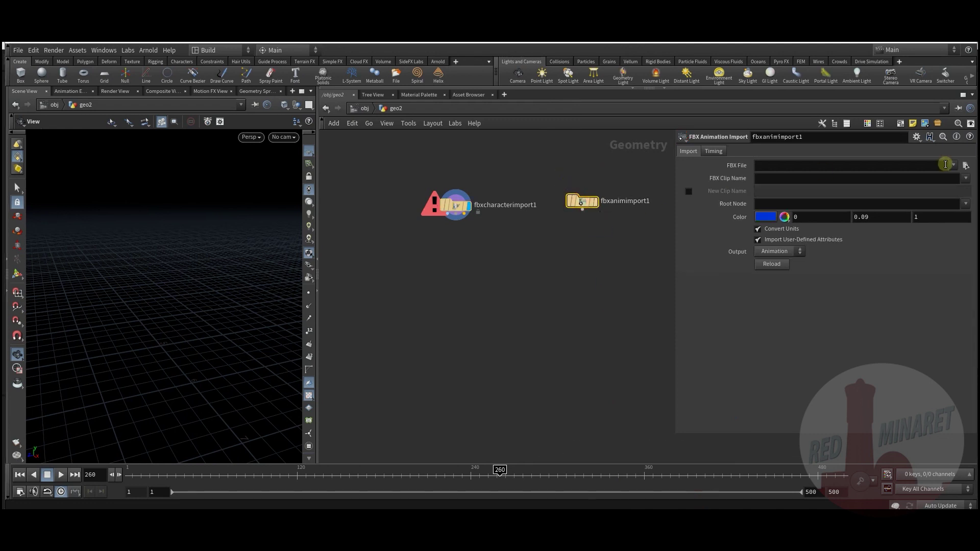
Load D:/shuha_prj/tracking/char/Zombie Walk (1).fbx into the FBX Animation Import node, display it and preview the skeleton's walk.
{"action": "left_click", "coordinate": [966, 166]}
{"action": "double_click", "coordinate": [774, 117]}
{"action": "mouse_move", "coordinate": [583, 196]}
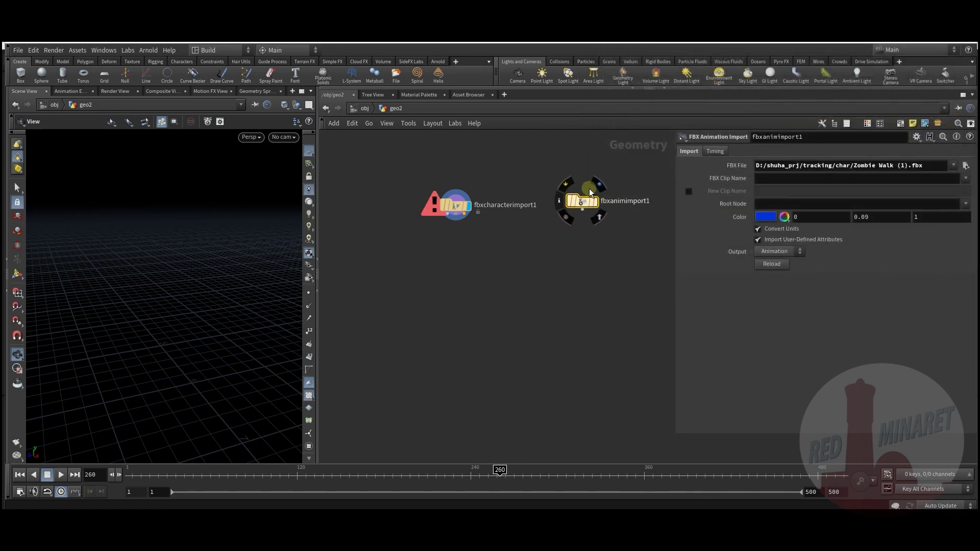
{"action": "left_click", "coordinate": [595, 199]}
{"action": "left_click_drag", "start_coordinate": [580, 202], "coordinate": [581, 210]}
{"action": "middle_click_drag", "start_coordinate": [137, 261], "coordinate": [196, 308]}
{"action": "key", "text": "space+f"}
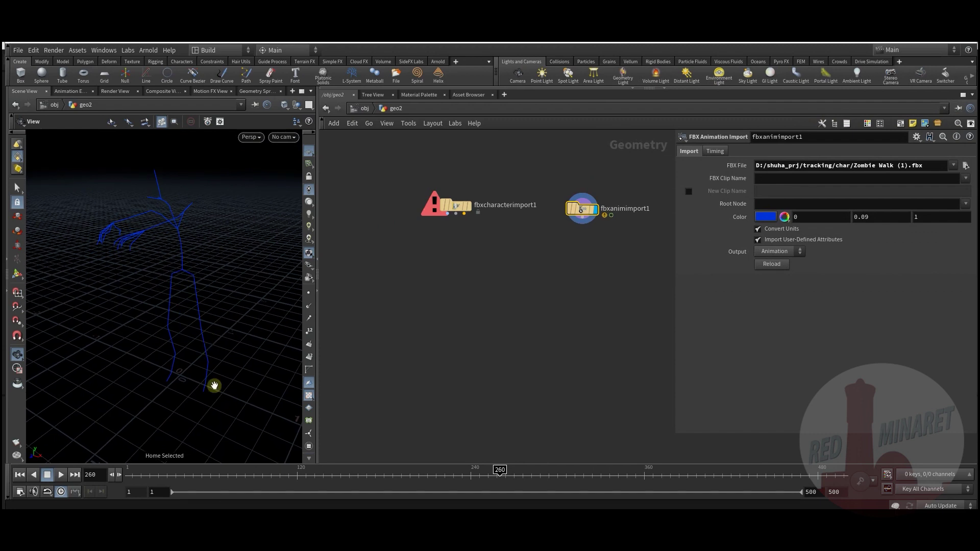
{"action": "left_click_drag", "start_coordinate": [167, 483], "coordinate": [239, 476]}
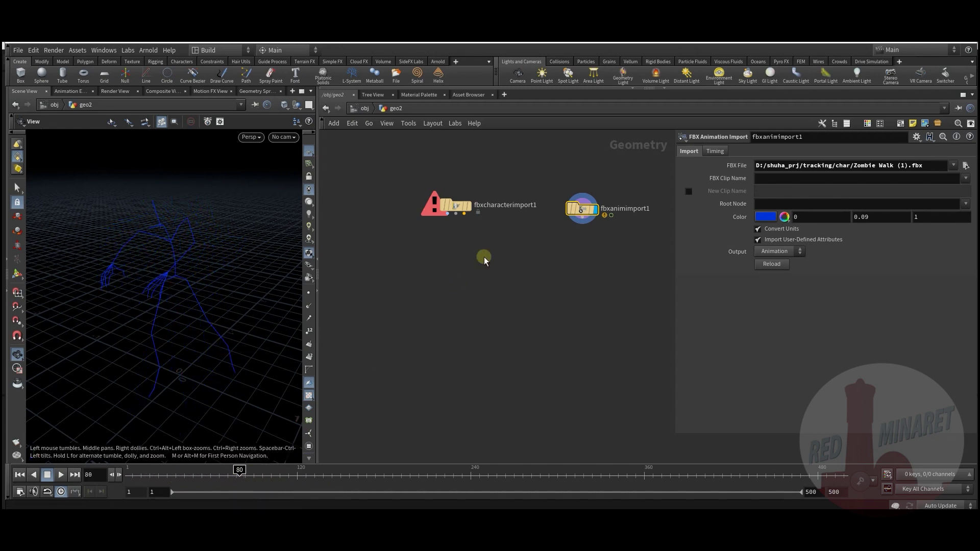
Load Zombie Walk (1).fbx into the FBX Character Import node and display the zombie character in the viewport.
{"action": "left_click", "coordinate": [453, 202]}
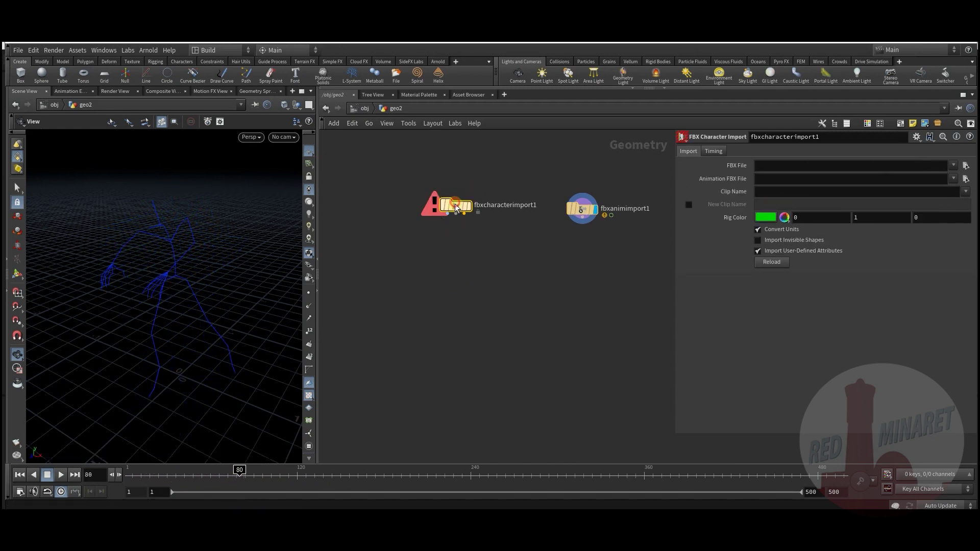
{"action": "left_click", "coordinate": [964, 167]}
{"action": "double_click", "coordinate": [772, 117]}
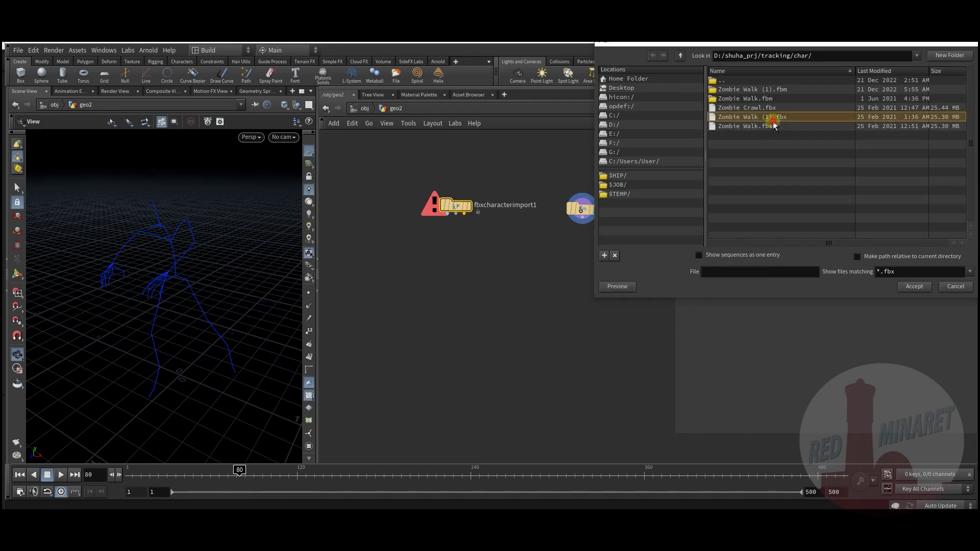
{"action": "left_click", "coordinate": [467, 206]}
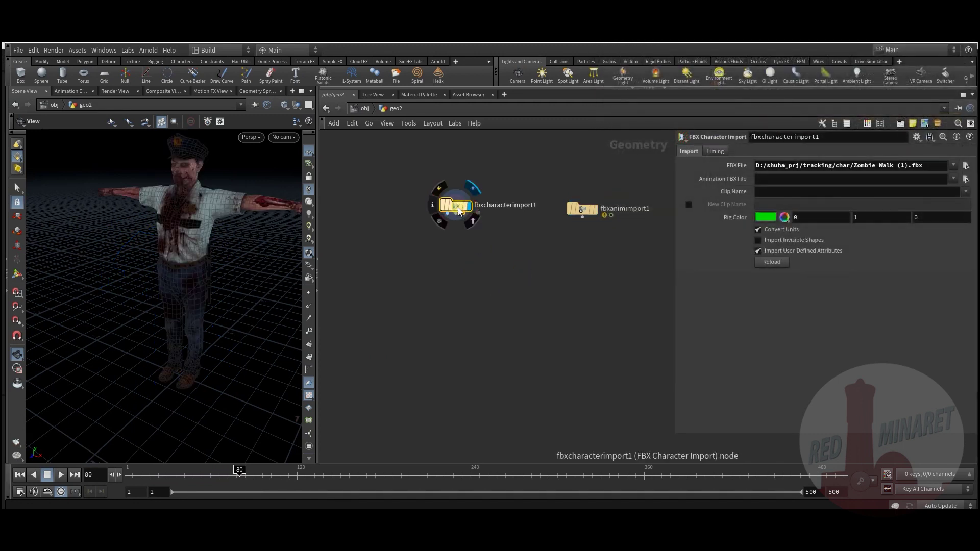
{"action": "right_click_drag", "start_coordinate": [200, 262], "coordinate": [168, 278]}
{"action": "left_click_drag", "start_coordinate": [195, 284], "coordinate": [160, 231]}
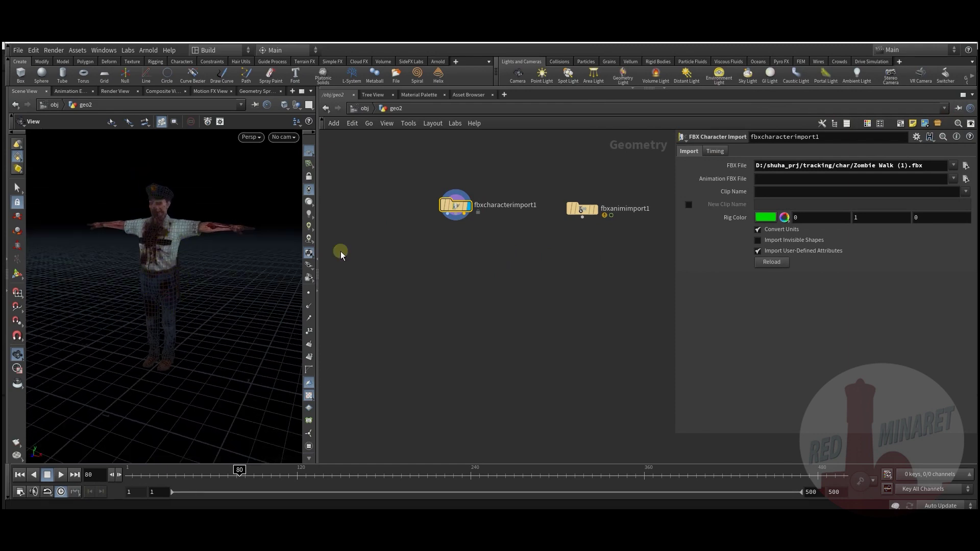
Preview the imported skeleton animation and append a displayed MotionClip node to the FBX Animation Import node.
{"action": "middle_click_drag", "start_coordinate": [480, 305], "coordinate": [481, 252]}
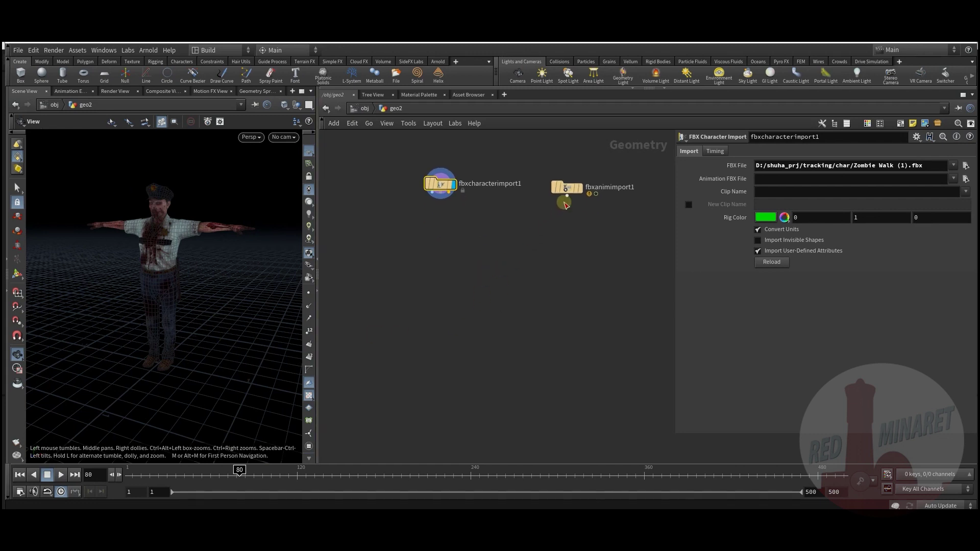
{"action": "left_click", "coordinate": [580, 189]}
{"action": "left_click", "coordinate": [569, 188]}
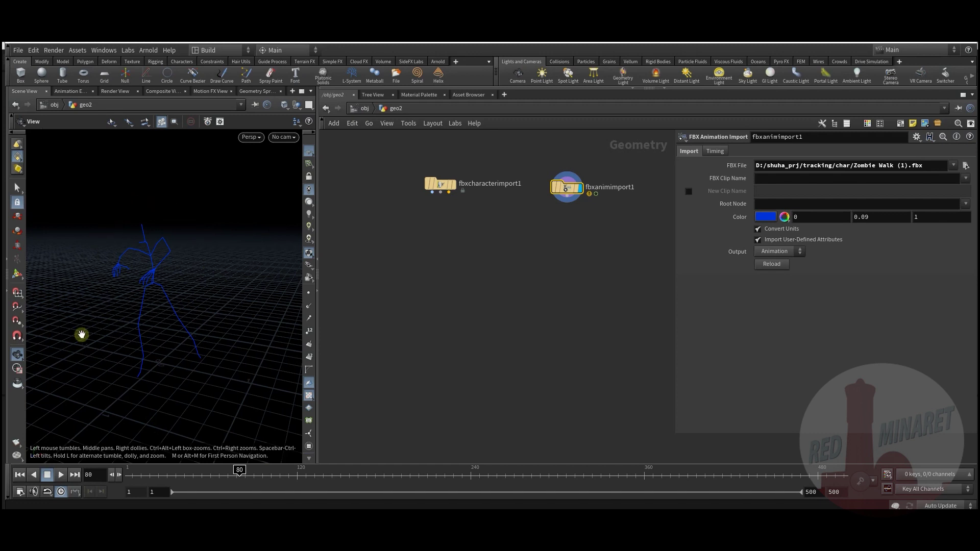
{"action": "left_click_drag", "start_coordinate": [153, 472], "coordinate": [295, 473]}
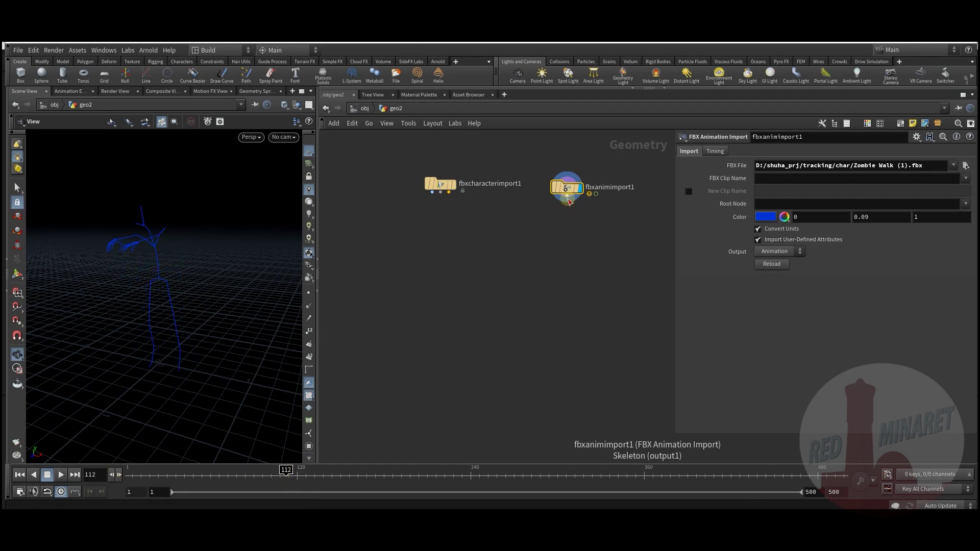
{"action": "key", "text": "Tab"}
{"action": "mouse_move", "coordinate": [595, 253]}
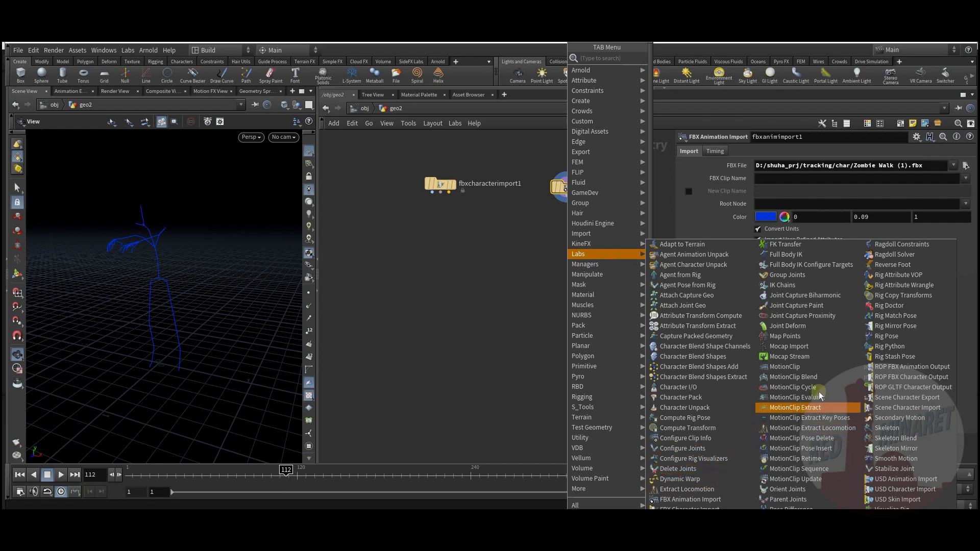
{"action": "left_click", "coordinate": [786, 366]}
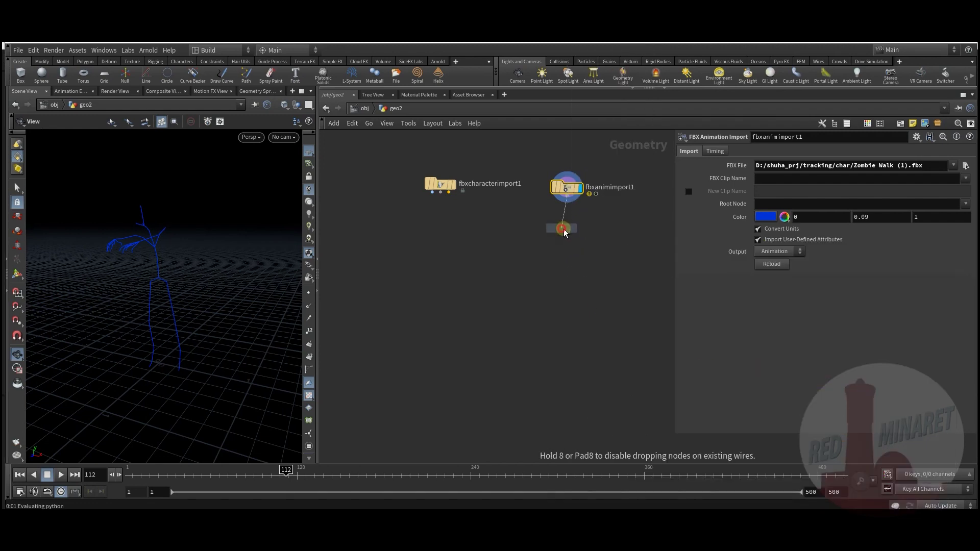
{"action": "left_click", "coordinate": [563, 228]}
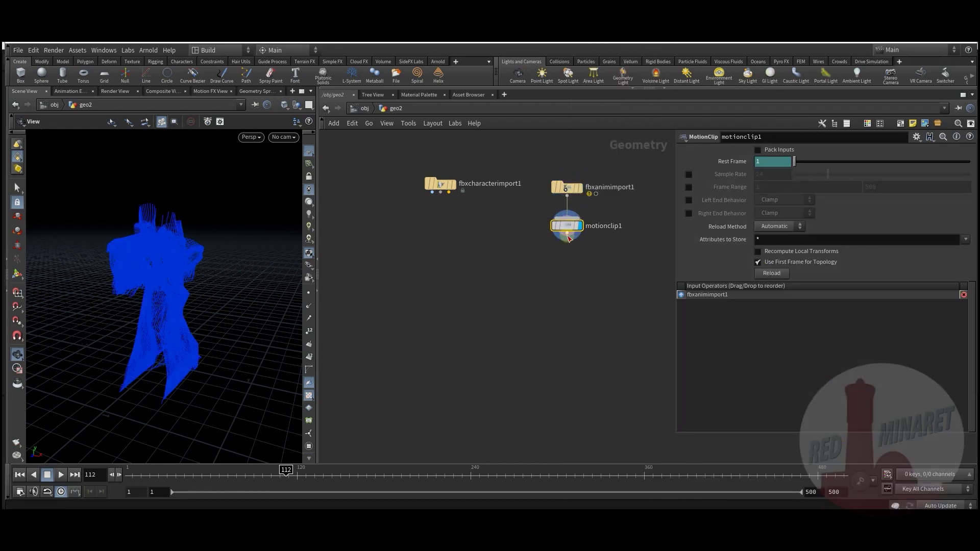
Append a MotionClip Cycle node to the output of the MotionClip node.
{"action": "key", "text": "Tab"}
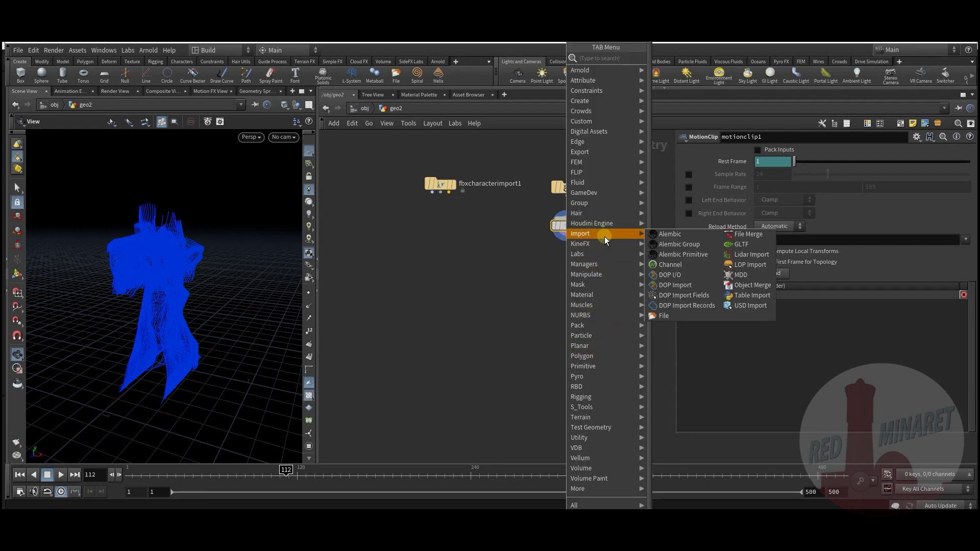
{"action": "mouse_move", "coordinate": [605, 254]}
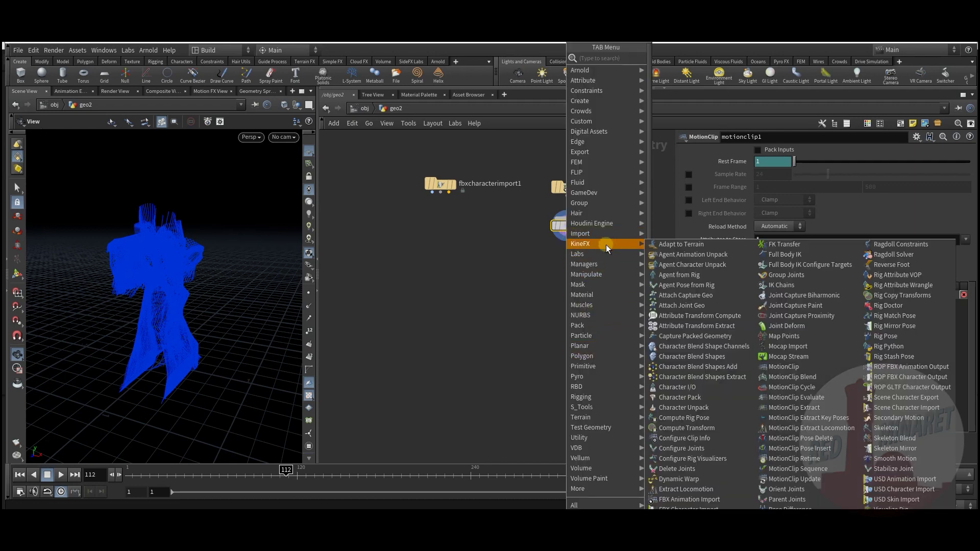
{"action": "left_click", "coordinate": [813, 398]}
{"action": "left_click", "coordinate": [569, 262]}
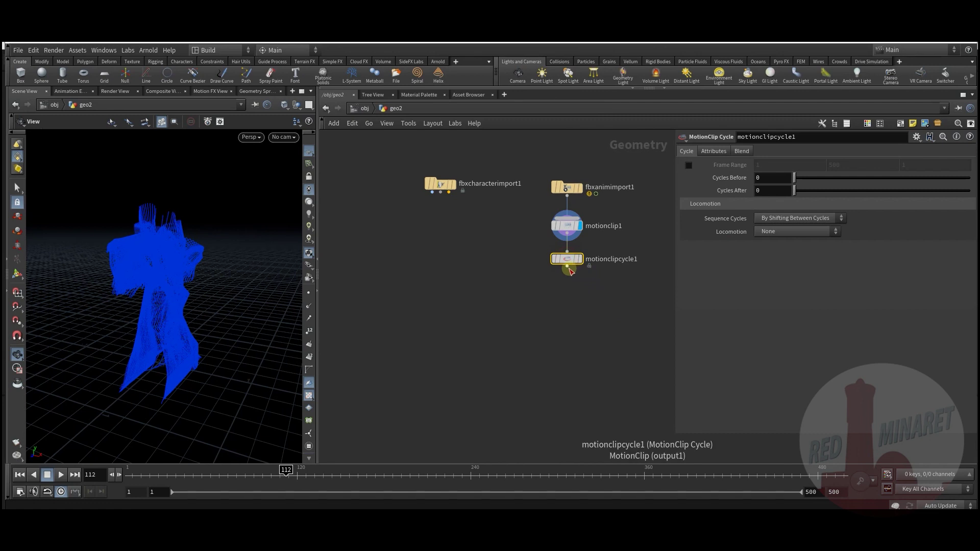
Append a MotionClip Evaluate node below the MotionClip Cycle node and display its result.
{"action": "key", "text": "Tab"}
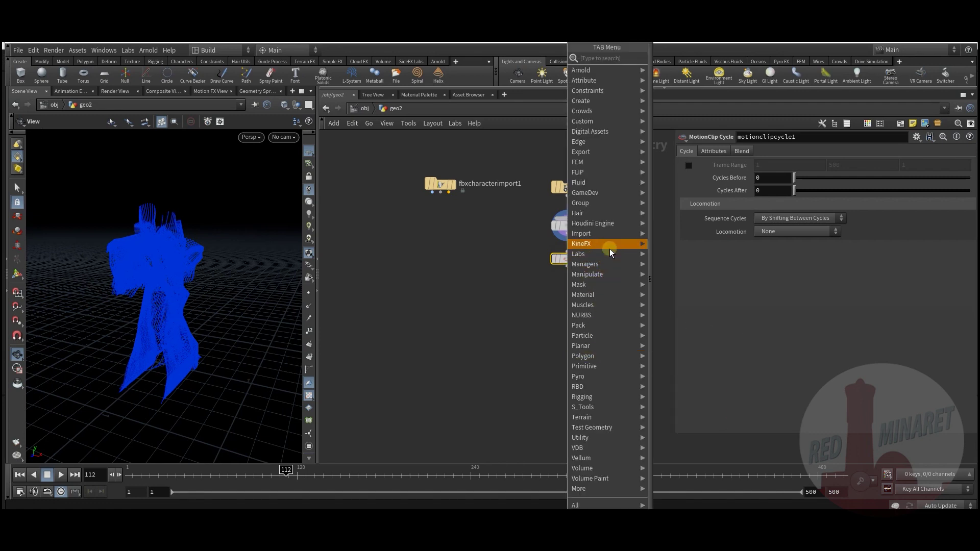
{"action": "mouse_move", "coordinate": [609, 250]}
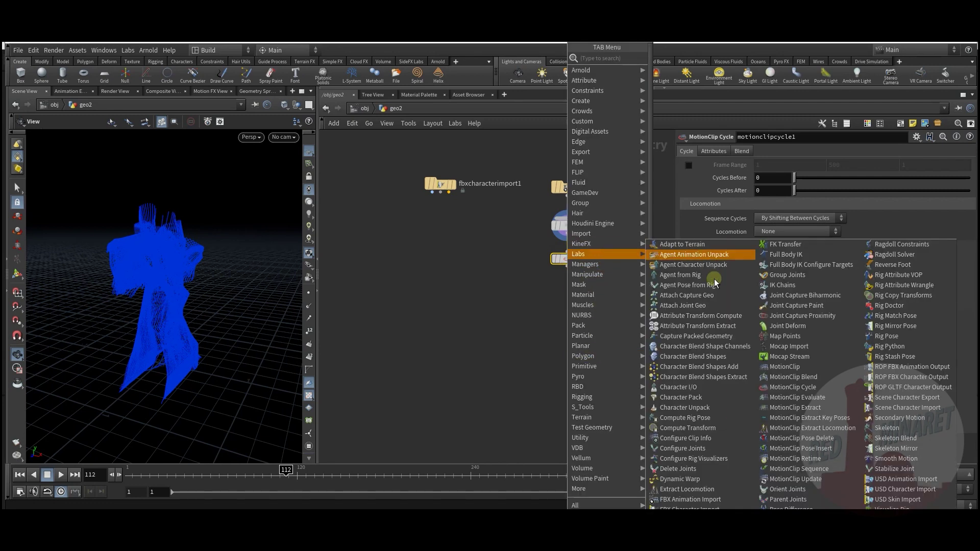
{"action": "left_click", "coordinate": [819, 397]}
{"action": "left_click", "coordinate": [565, 301]}
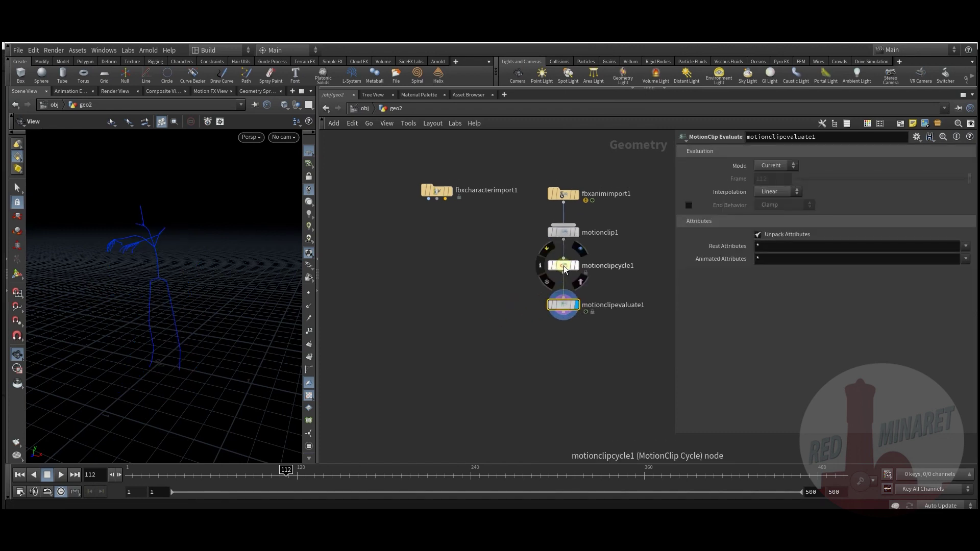
Set Cycles Before to 10 on the MotionClip Cycle node.
{"action": "left_click", "coordinate": [566, 274]}
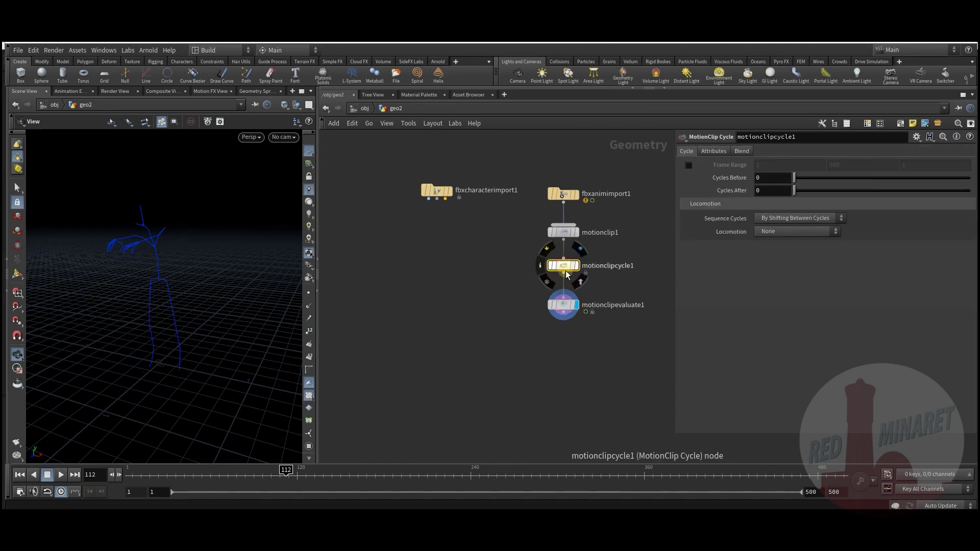
{"action": "type", "text": "10"}
{"action": "left_click", "coordinate": [764, 191]}
{"action": "key", "text": "Return"}
Select the MotionClip Evaluate node and scrub the timeline up to frame 500 to check the cycled skeleton animation.
{"action": "left_click", "coordinate": [564, 305]}
{"action": "left_click_drag", "start_coordinate": [148, 483], "coordinate": [861, 484]}
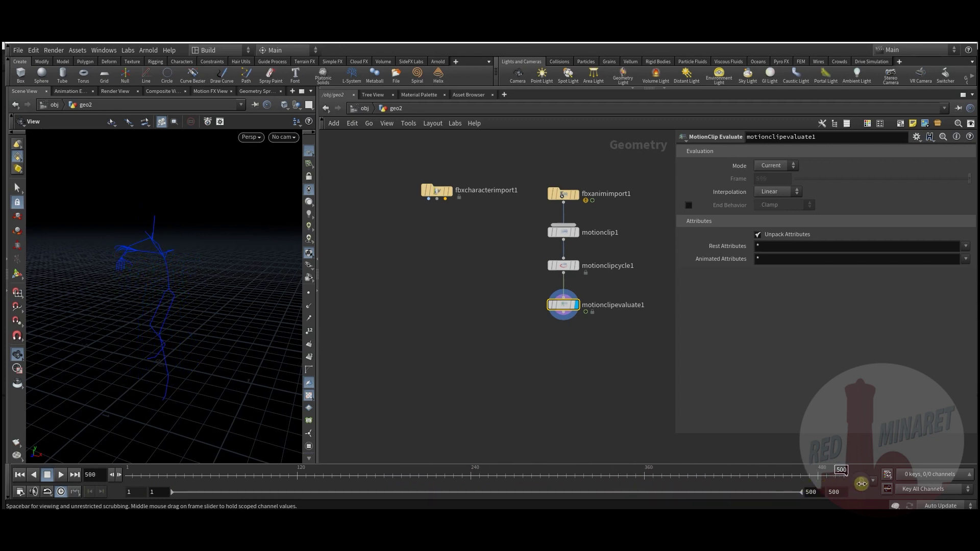
{"action": "left_click_drag", "start_coordinate": [188, 481], "coordinate": [728, 479]}
Add a Bone Deform node below the FBX Character Import node and wire the character's first output into its first input.
{"action": "key", "text": "Tab"}
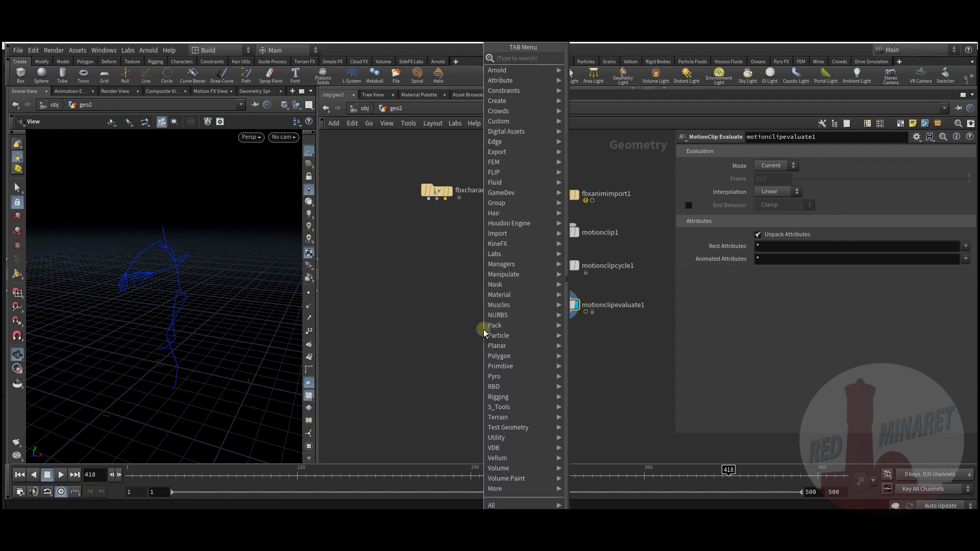
{"action": "type", "text": "f"}
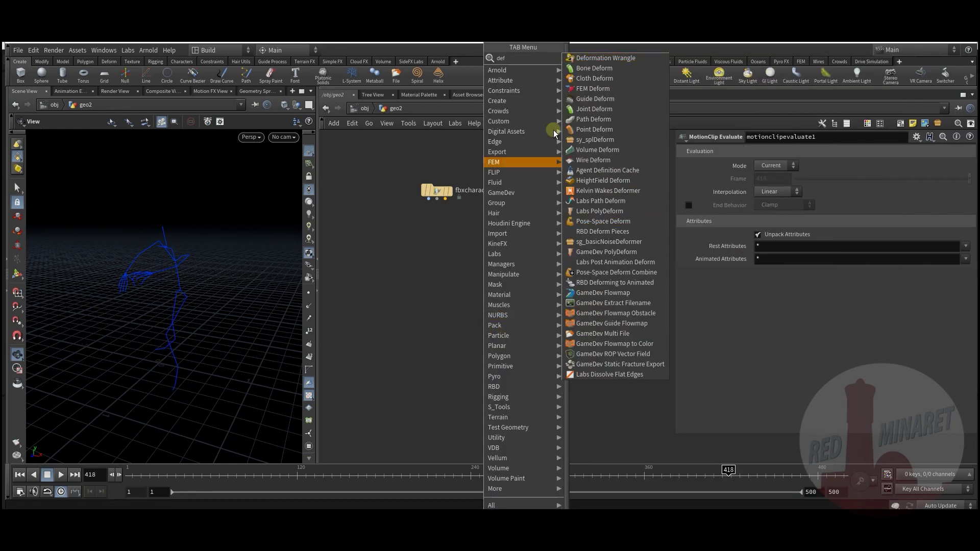
{"action": "left_click", "coordinate": [585, 72]}
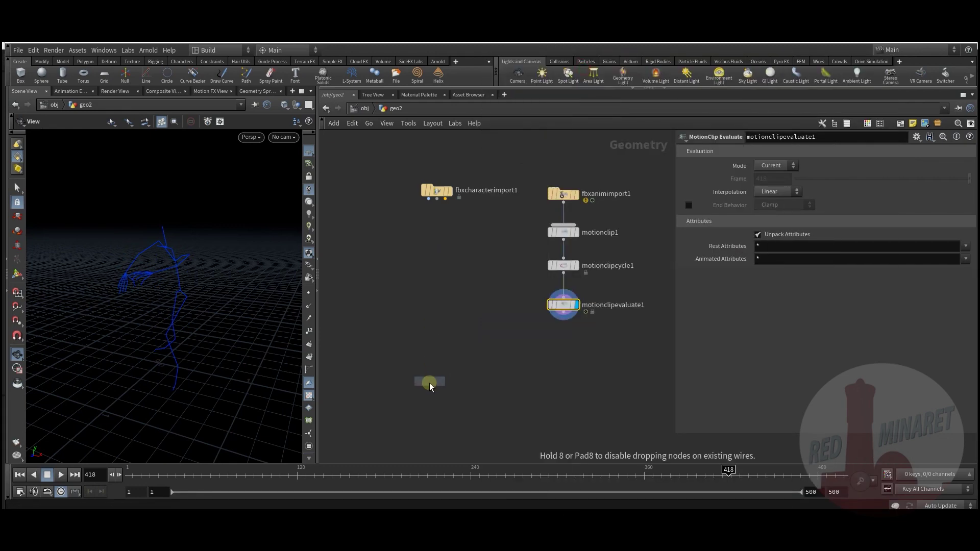
{"action": "left_click", "coordinate": [437, 356]}
{"action": "left_click", "coordinate": [428, 199]}
{"action": "left_click", "coordinate": [429, 349]}
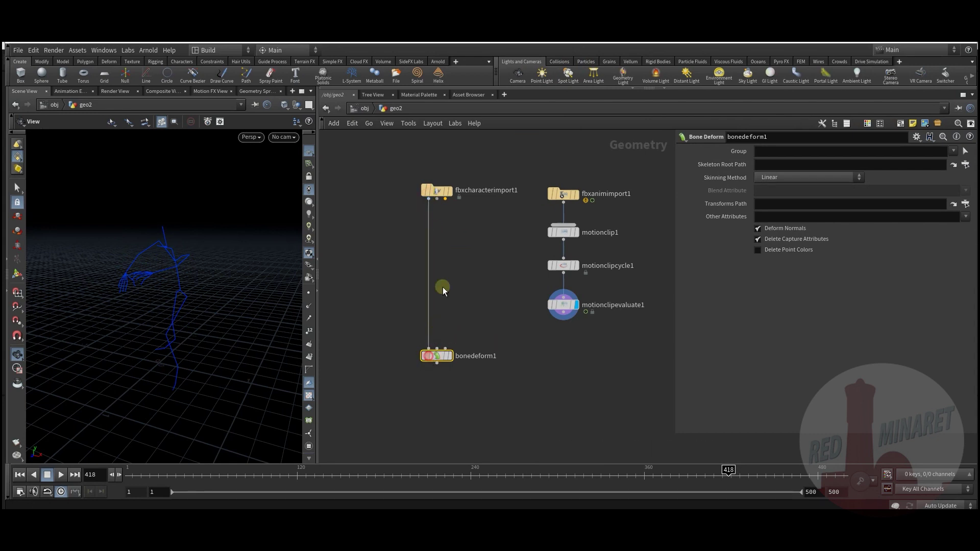
Wire the character's second output and the MotionClip Evaluate output into Bone Deform's second and third inputs, and display the Bone Deform node.
{"action": "left_click", "coordinate": [437, 199]}
{"action": "left_click", "coordinate": [436, 349]}
{"action": "left_click", "coordinate": [445, 349]}
{"action": "left_click", "coordinate": [564, 312]}
{"action": "left_click", "coordinate": [449, 356]}
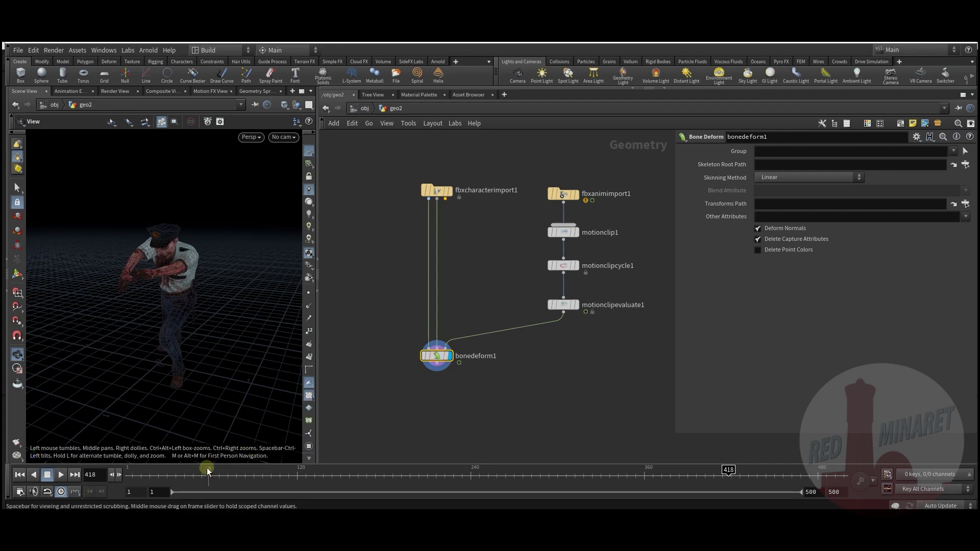
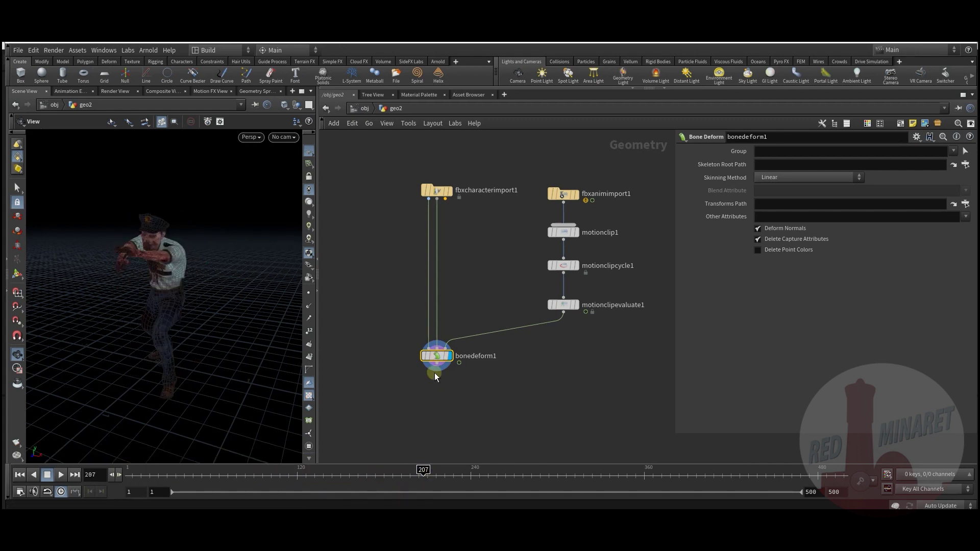
Inspect the bone-deformed character from several angles and scrub the timeline to check its walk, returning to frame 1.
{"action": "left_click_drag", "start_coordinate": [470, 210], "coordinate": [467, 209]}
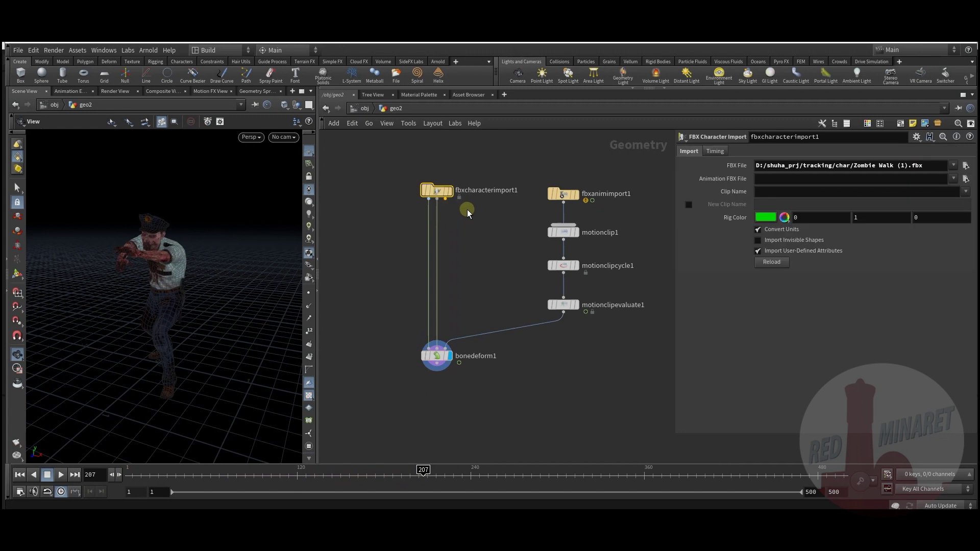
{"action": "left_click_drag", "start_coordinate": [592, 205], "coordinate": [592, 204]}
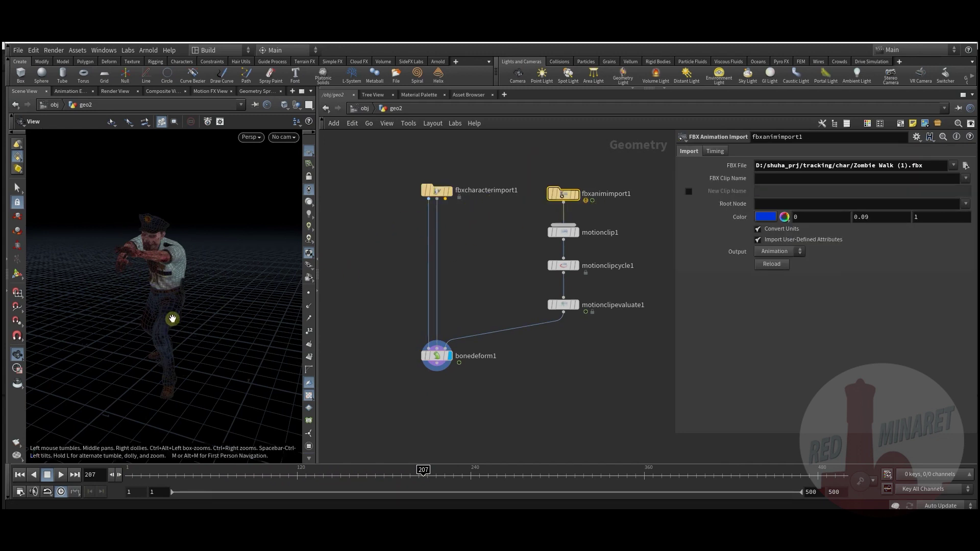
{"action": "left_click_drag", "start_coordinate": [173, 319], "coordinate": [195, 316]}
{"action": "left_click_drag", "start_coordinate": [170, 385], "coordinate": [173, 282]}
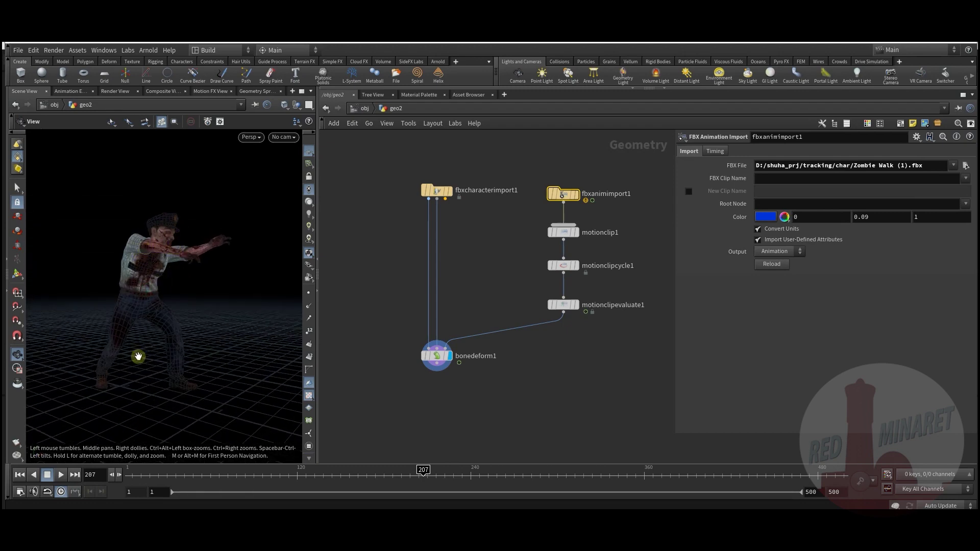
{"action": "left_click_drag", "start_coordinate": [175, 288], "coordinate": [162, 218]}
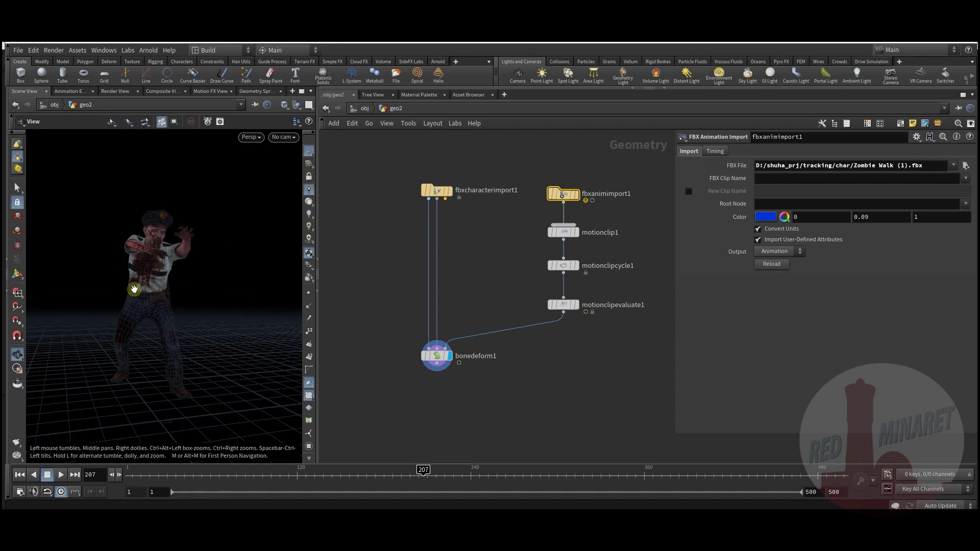
{"action": "left_click_drag", "start_coordinate": [187, 425], "coordinate": [162, 335]}
{"action": "left_click", "coordinate": [125, 475]}
{"action": "left_click_drag", "start_coordinate": [122, 475], "coordinate": [326, 473]}
{"action": "left_click_drag", "start_coordinate": [189, 350], "coordinate": [179, 322]}
{"action": "left_click_drag", "start_coordinate": [163, 475], "coordinate": [88, 463]}
{"action": "left_click_drag", "start_coordinate": [179, 297], "coordinate": [197, 308]}
Add a Line node beside the animation import chain and display it.
{"action": "middle_click_drag", "start_coordinate": [468, 402], "coordinate": [412, 369]}
{"action": "scroll", "coordinate": [446, 357], "scroll_direction": "down", "scroll_amount": 3}
{"action": "mouse_move", "coordinate": [205, 341]}
{"action": "right_mouse_down"}
{"action": "mouse_move", "coordinate": [182, 352]}
{"action": "mouse_move", "coordinate": [258, 352]}
{"action": "mouse_move", "coordinate": [199, 357]}
{"action": "right_mouse_up"}
{"action": "left_click_drag", "start_coordinate": [199, 356], "coordinate": [188, 429]}
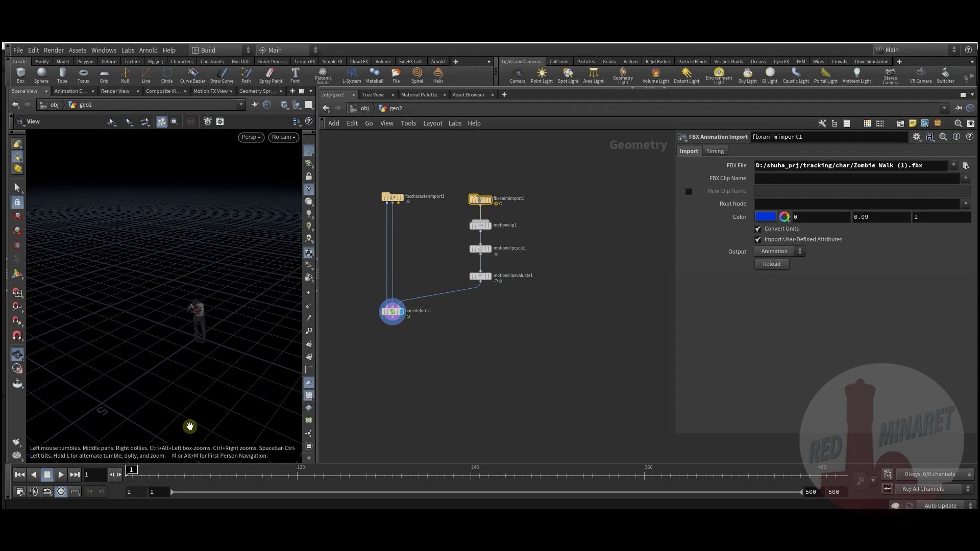
{"action": "middle_click_drag", "start_coordinate": [463, 348], "coordinate": [439, 314]}
{"action": "key", "text": "Tab"}
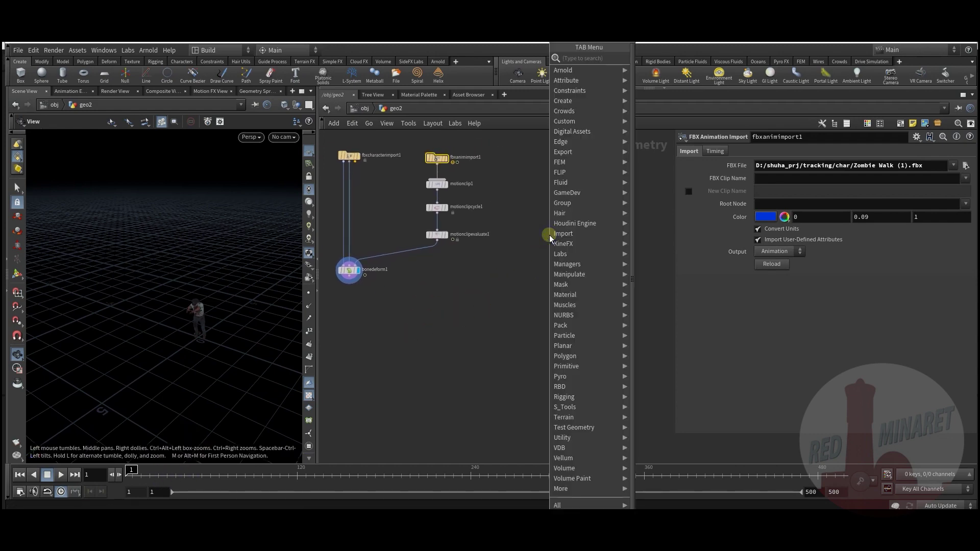
{"action": "type", "text": "lin"}
{"action": "left_click", "coordinate": [647, 58]}
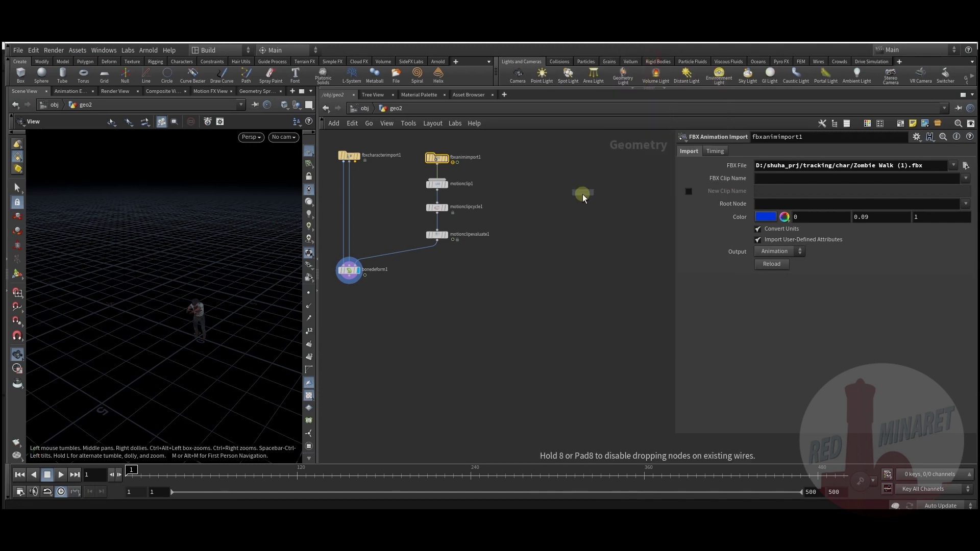
{"action": "left_click", "coordinate": [582, 194]}
{"action": "left_click", "coordinate": [587, 194]}
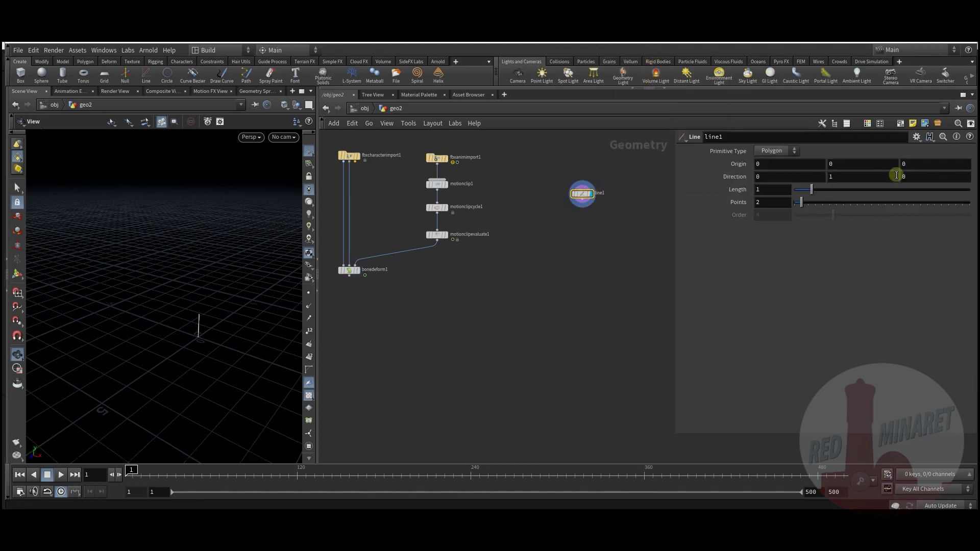
Set the line's direction to 0, 0, 1 and its length to 10.
{"action": "left_click", "coordinate": [869, 177]}
{"action": "type", "text": "0"}
{"action": "key", "text": "Return"}
{"action": "left_click_drag", "start_coordinate": [838, 188], "coordinate": [859, 189]}
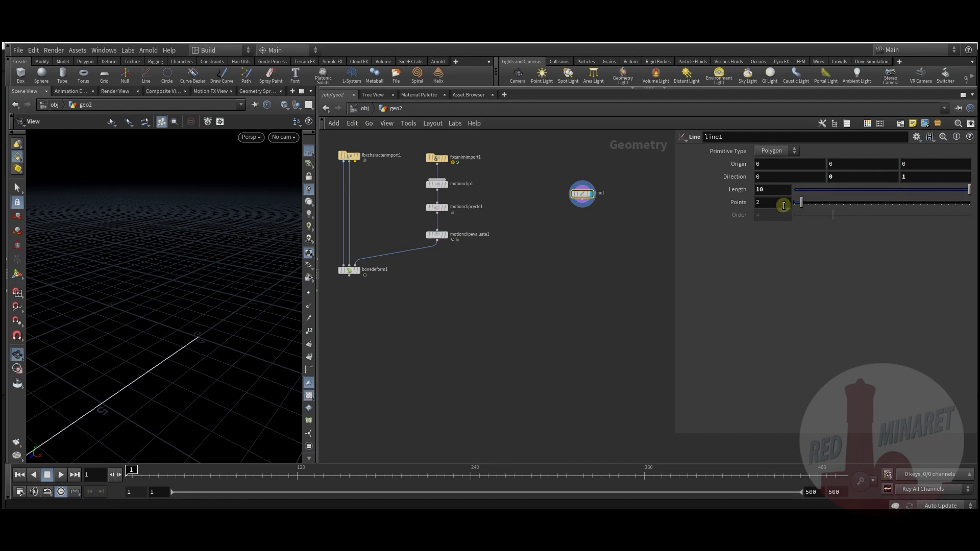
{"action": "right_click_drag", "start_coordinate": [206, 315], "coordinate": [118, 346]}
{"action": "middle_click_drag", "start_coordinate": [117, 346], "coordinate": [186, 324]}
{"action": "left_click_drag", "start_coordinate": [186, 324], "coordinate": [224, 306]}
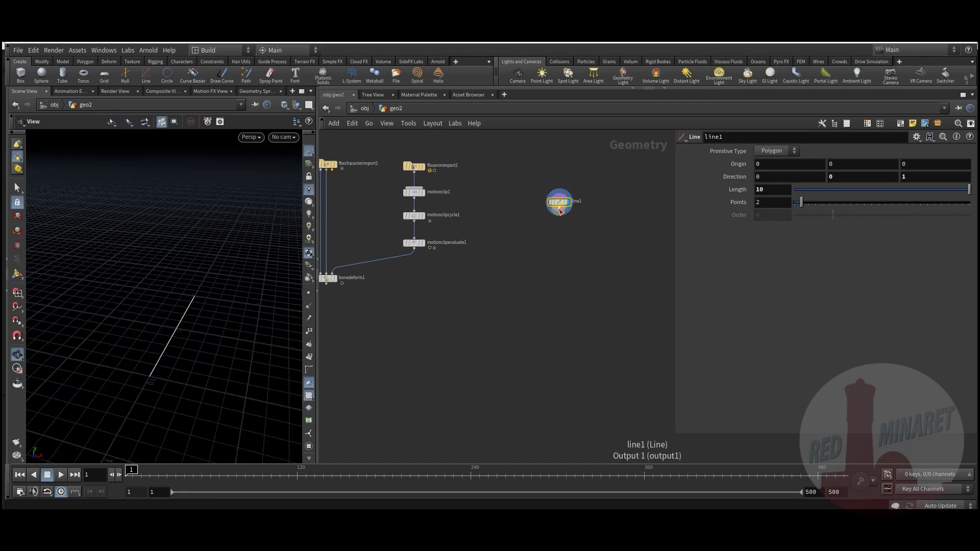
Add a Scatter node below the Line node with a Force Total Count of 15.
{"action": "key", "text": "Tab"}
{"action": "type", "text": "sca"}
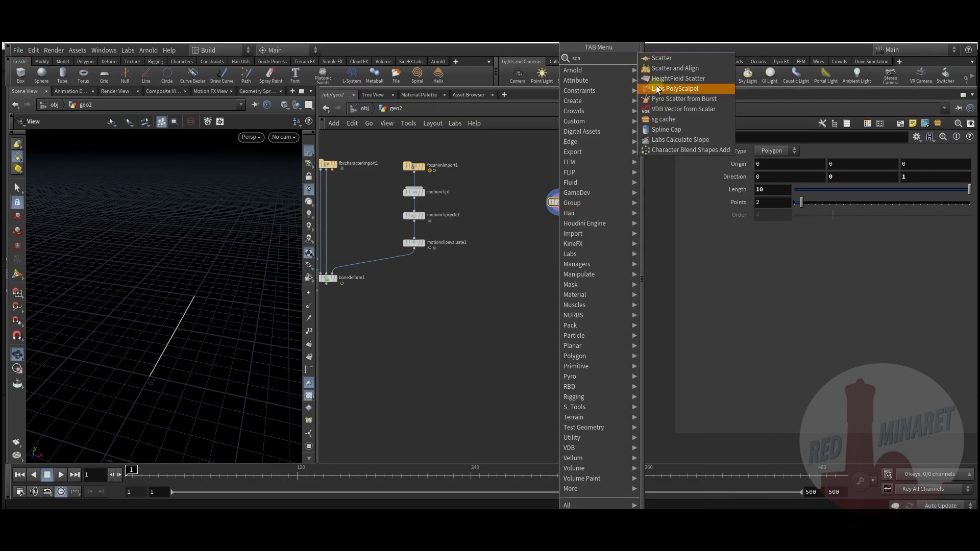
{"action": "left_click", "coordinate": [659, 57]}
{"action": "left_click", "coordinate": [558, 234]}
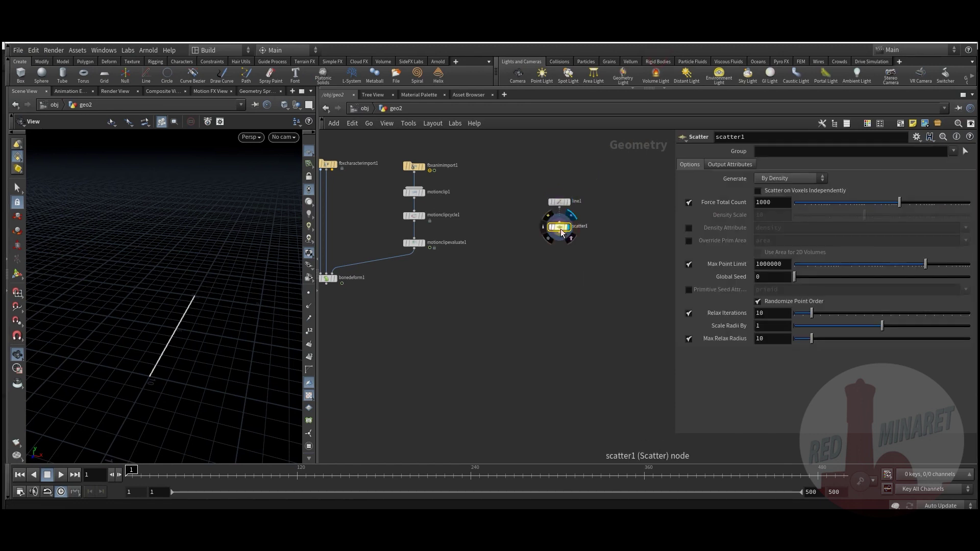
{"action": "left_click", "coordinate": [776, 205]}
{"action": "type", "text": "15"}
{"action": "key", "text": "Return"}
Add a Point Jitter node below the Scatter node and set its scale to 2.62.
{"action": "middle_click_drag", "start_coordinate": [516, 288], "coordinate": [491, 310]}
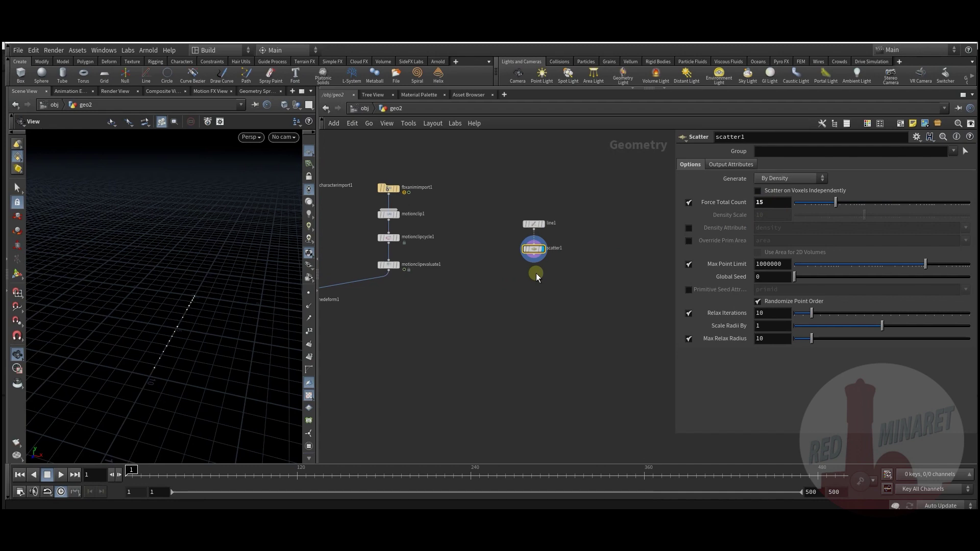
{"action": "key", "text": "Tab"}
{"action": "type", "text": "poi"}
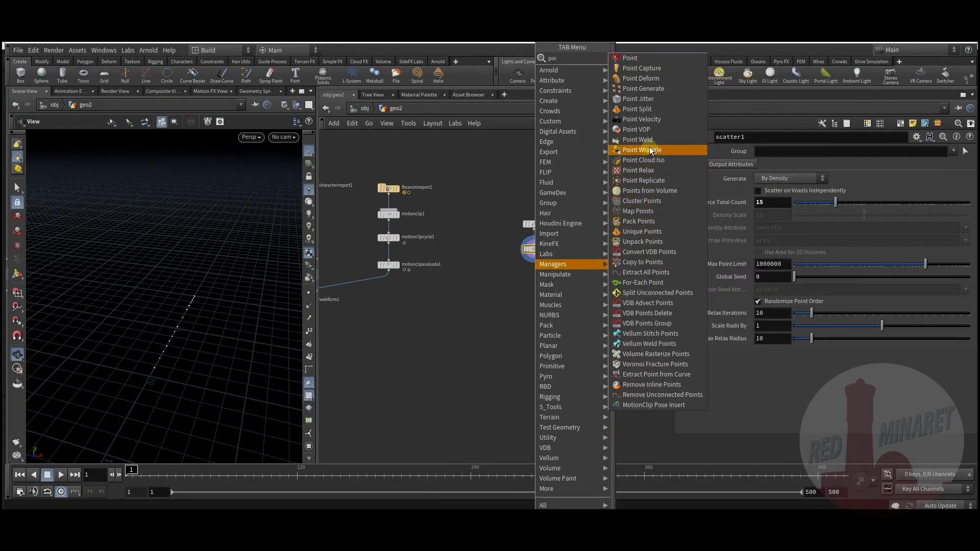
{"action": "left_click", "coordinate": [649, 103]}
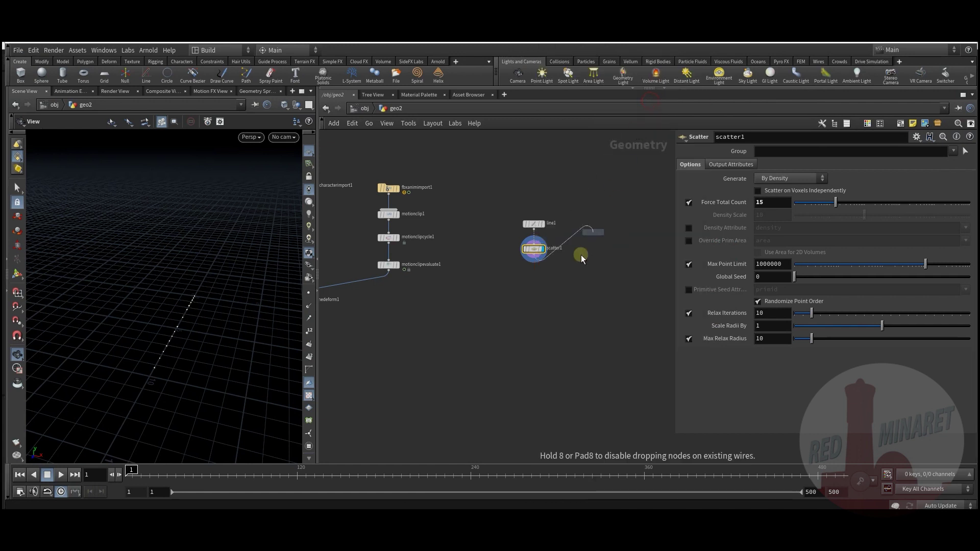
{"action": "left_click", "coordinate": [535, 277]}
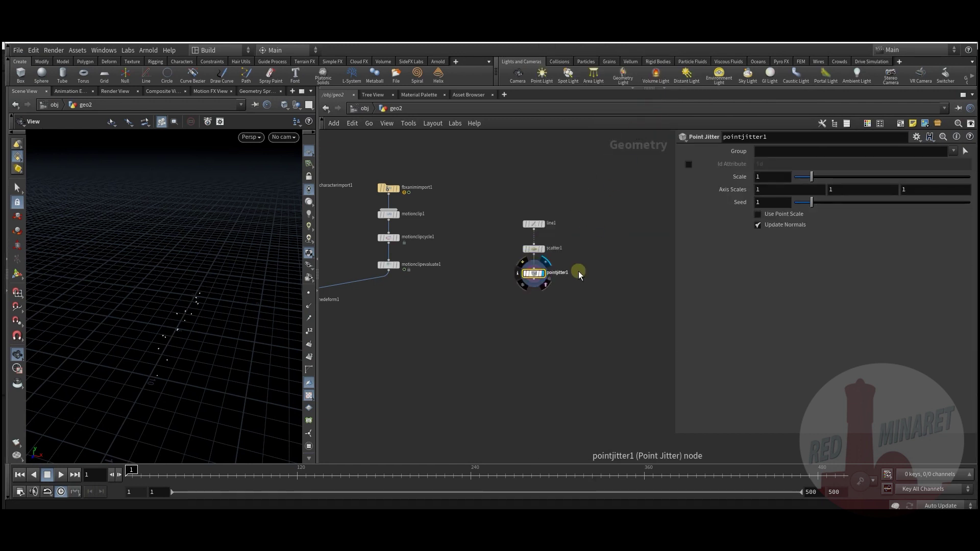
{"action": "mouse_move", "coordinate": [832, 184]}
{"action": "left_mouse_down"}
{"action": "mouse_move", "coordinate": [861, 187]}
{"action": "mouse_move", "coordinate": [840, 182]}
{"action": "left_mouse_up"}
Set the Point Jitter axis scales to 1, 0, 0 so the points spread only along X.
{"action": "double_click", "coordinate": [842, 190]}
{"action": "type", "text": "0"}
{"action": "key", "text": "Return"}
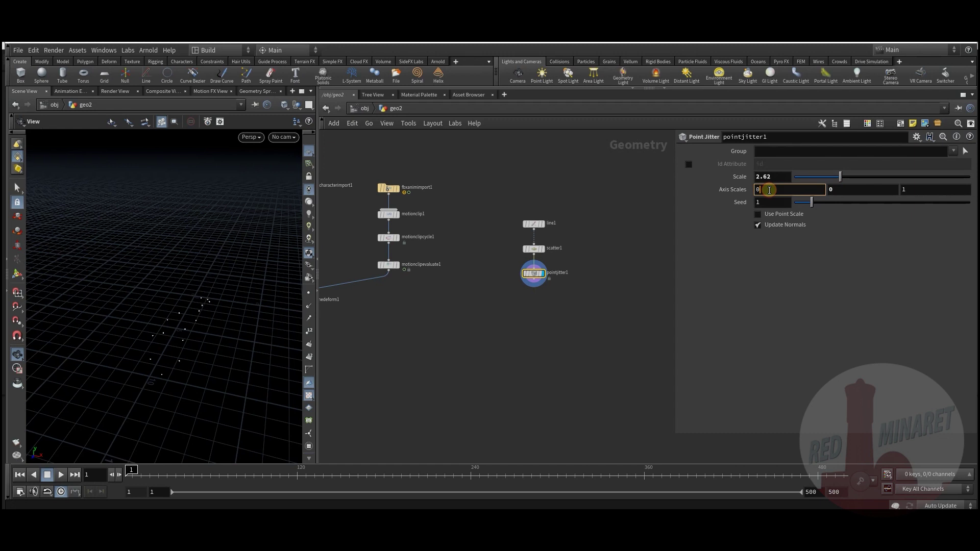
{"action": "type", "text": "1"}
{"action": "key", "text": "Return"}
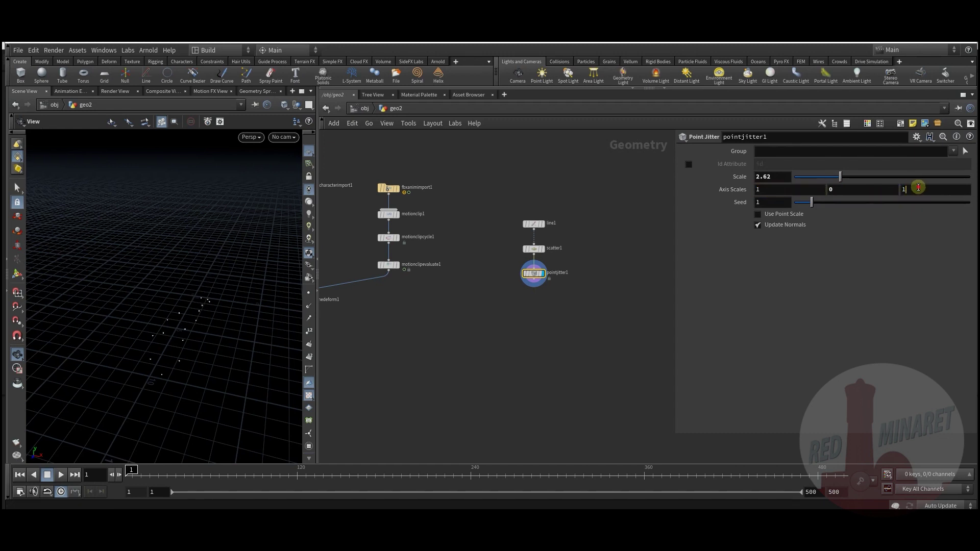
{"action": "left_click", "coordinate": [917, 189]}
{"action": "type", "text": "0"}
{"action": "key", "text": "Return"}
Add a For-Each Point loop below the Point Jitter node, fed by the jittered points.
{"action": "middle_click_drag", "start_coordinate": [479, 330], "coordinate": [462, 307]}
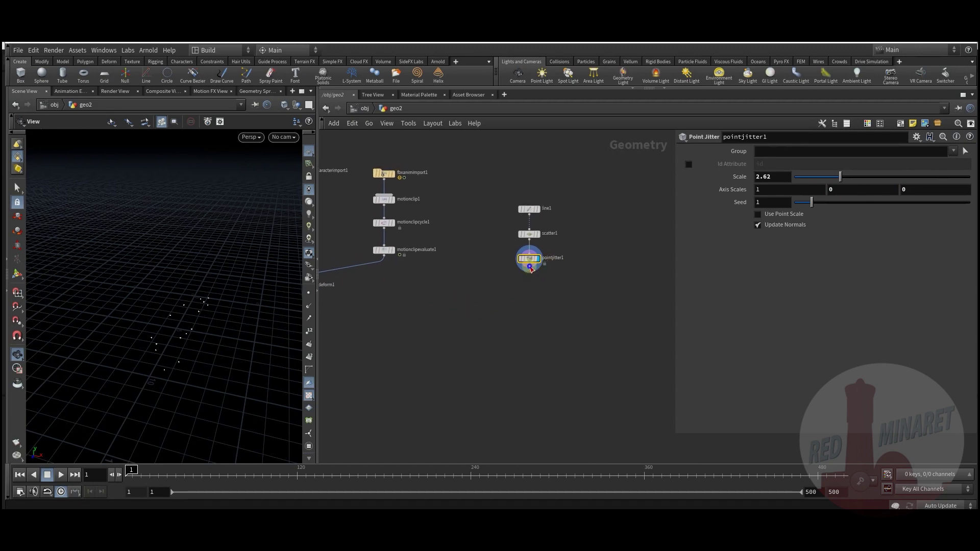
{"action": "key", "text": "Tab"}
{"action": "type", "text": "fo"}
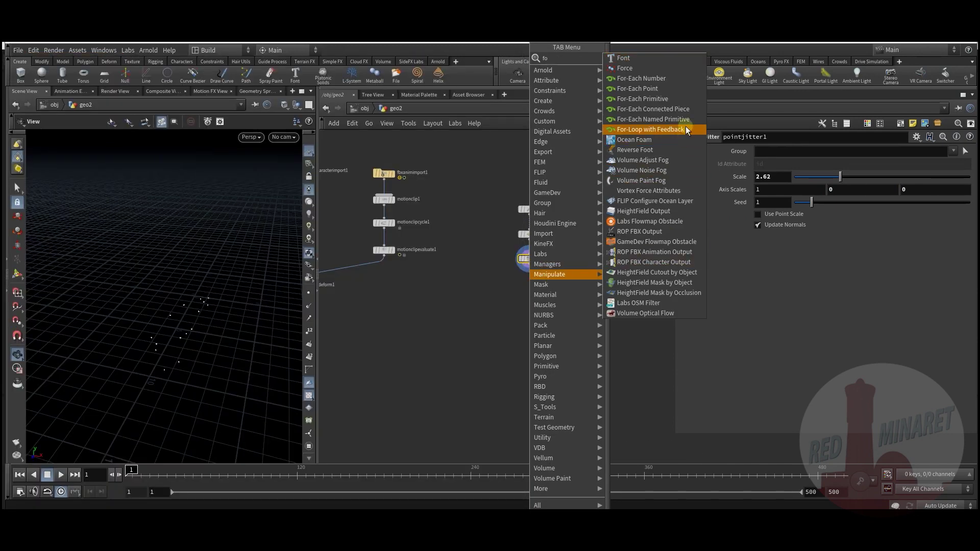
{"action": "left_click", "coordinate": [662, 94]}
{"action": "left_click", "coordinate": [541, 308]}
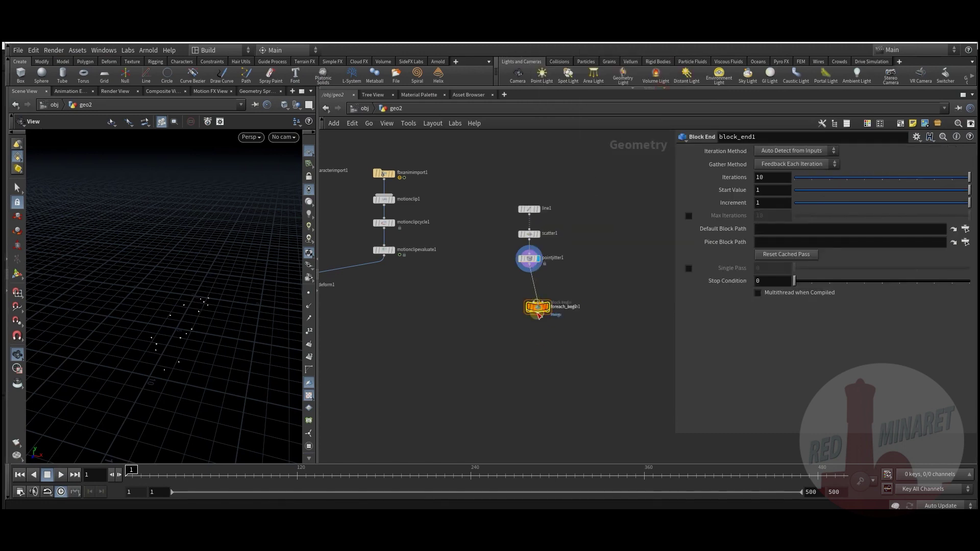
Insert a Transform node between the loop's begin and end blocks, and display the end block.
{"action": "scroll", "coordinate": [592, 335], "scroll_direction": "up", "scroll_amount": 3}
{"action": "left_click", "coordinate": [582, 324]}
{"action": "key", "text": "Tab"}
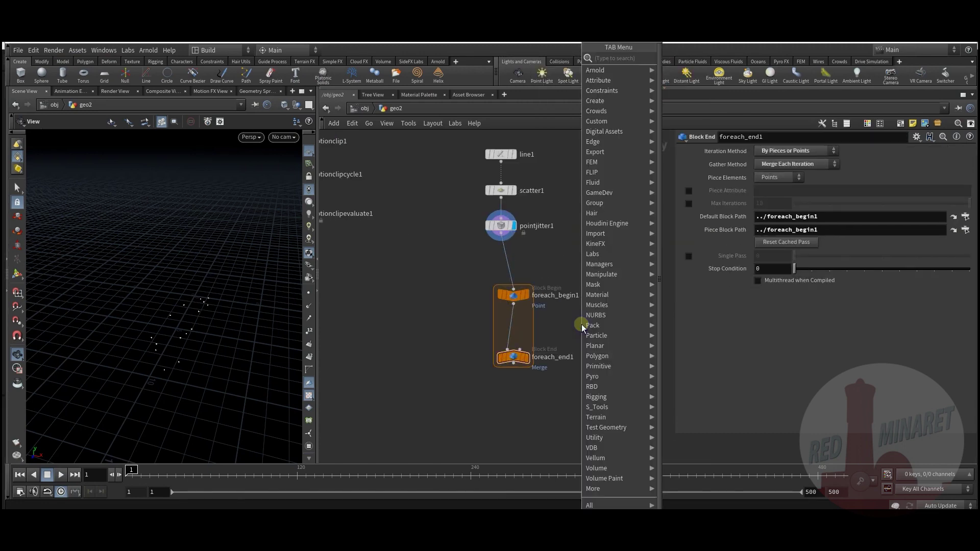
{"action": "type", "text": "tr"}
{"action": "left_click", "coordinate": [684, 78]}
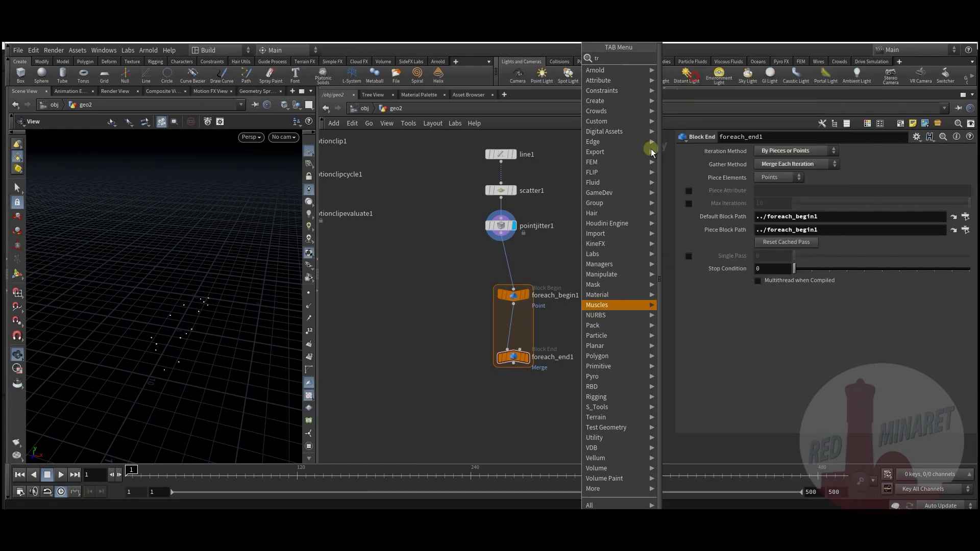
{"action": "left_click", "coordinate": [509, 328]}
{"action": "left_click_drag", "start_coordinate": [513, 357], "coordinate": [513, 386]}
{"action": "left_click", "coordinate": [572, 353]}
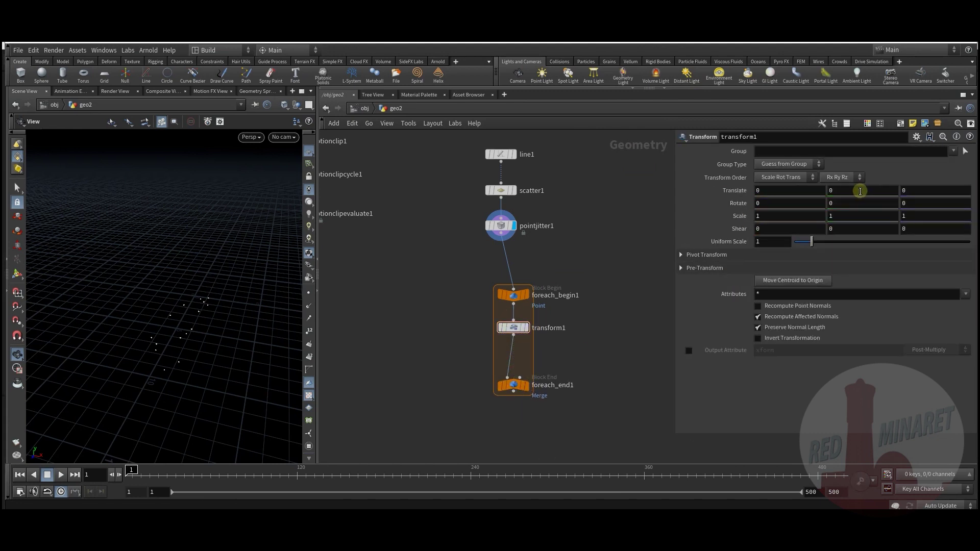
{"action": "left_click", "coordinate": [526, 385]}
{"action": "left_click", "coordinate": [513, 385]}
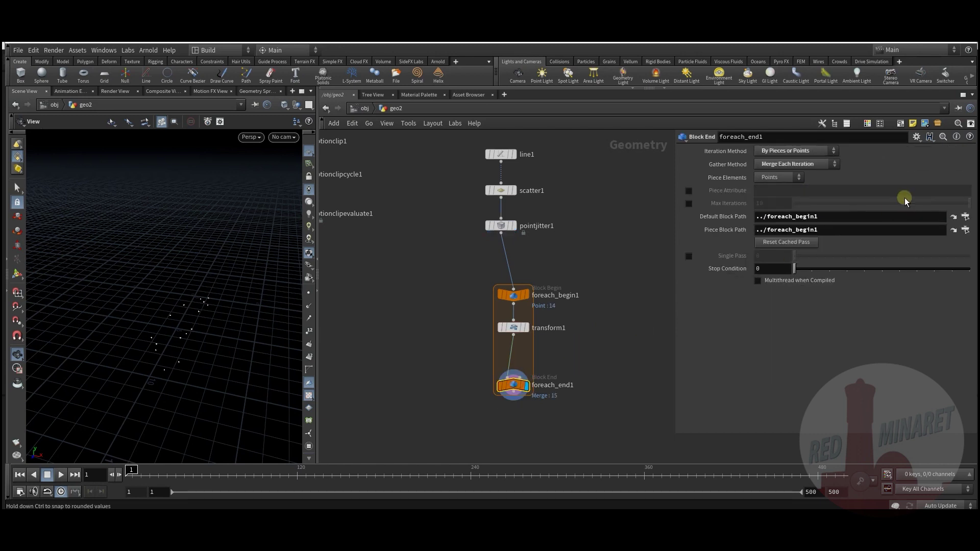
Set the Transform node's Z translation to $T and scrub to frame 62 to check the moving points.
{"action": "left_click", "coordinate": [514, 328]}
{"action": "mouse_move", "coordinate": [914, 192]}
{"action": "middle_mouse_down"}
{"action": "mouse_move", "coordinate": [925, 190]}
{"action": "mouse_move", "coordinate": [914, 194]}
{"action": "middle_mouse_up"}
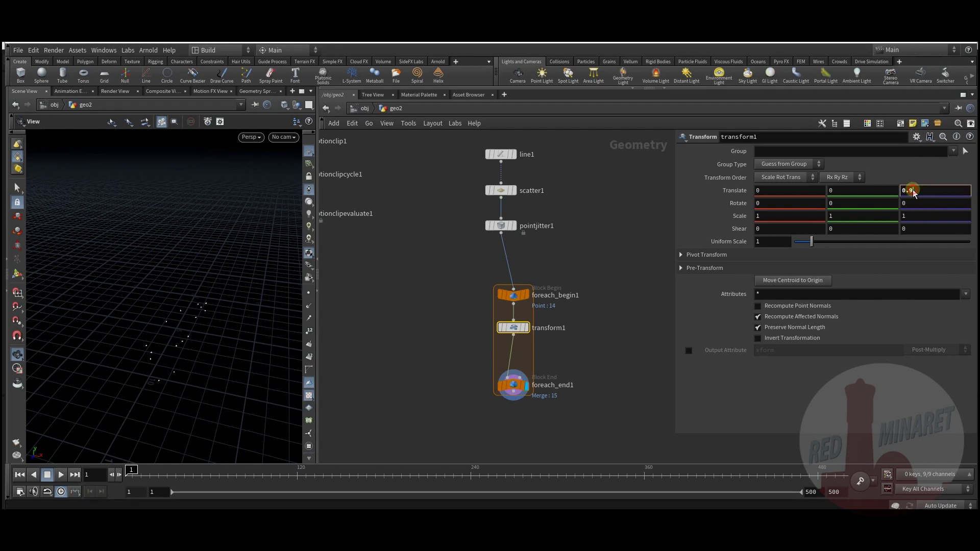
{"action": "type", "text": "$T"}
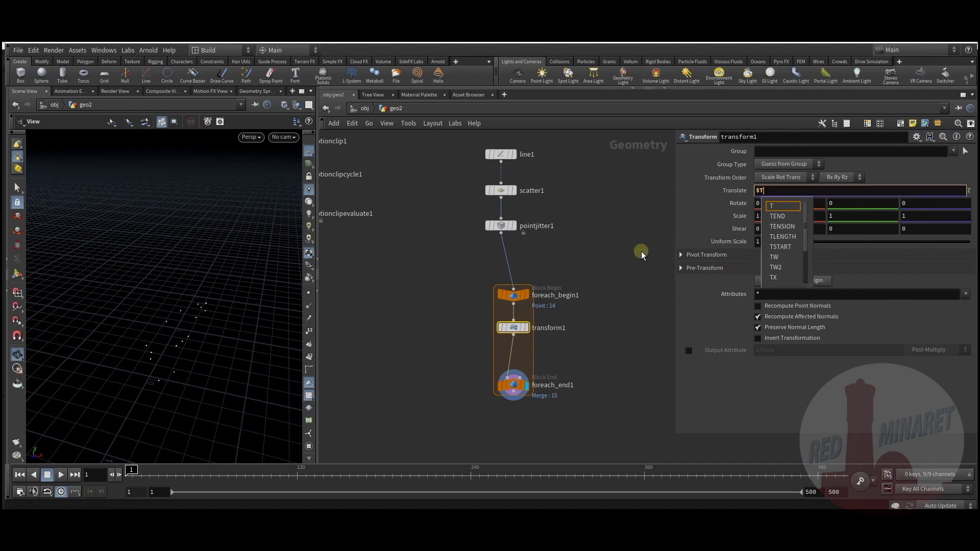
{"action": "key", "text": "Return"}
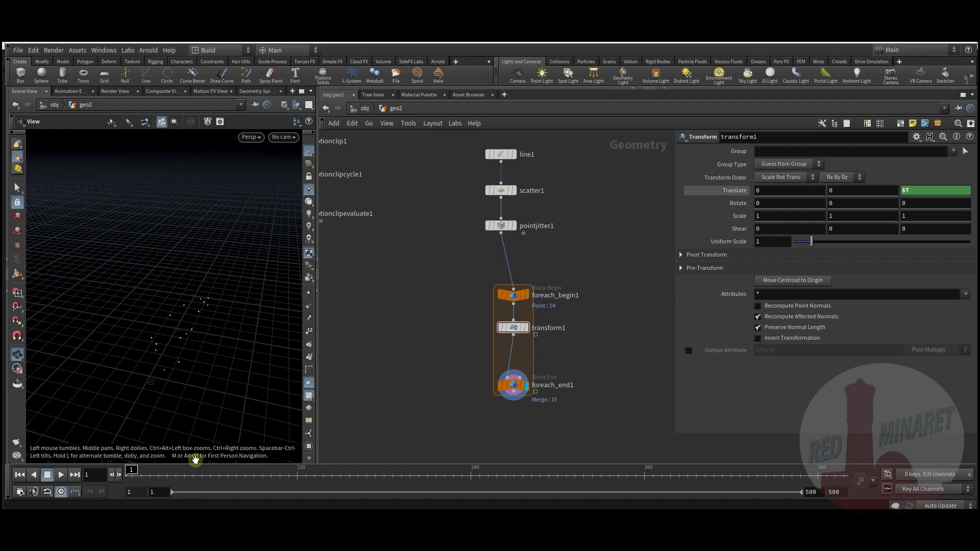
{"action": "left_click_drag", "start_coordinate": [131, 475], "coordinate": [214, 474]}
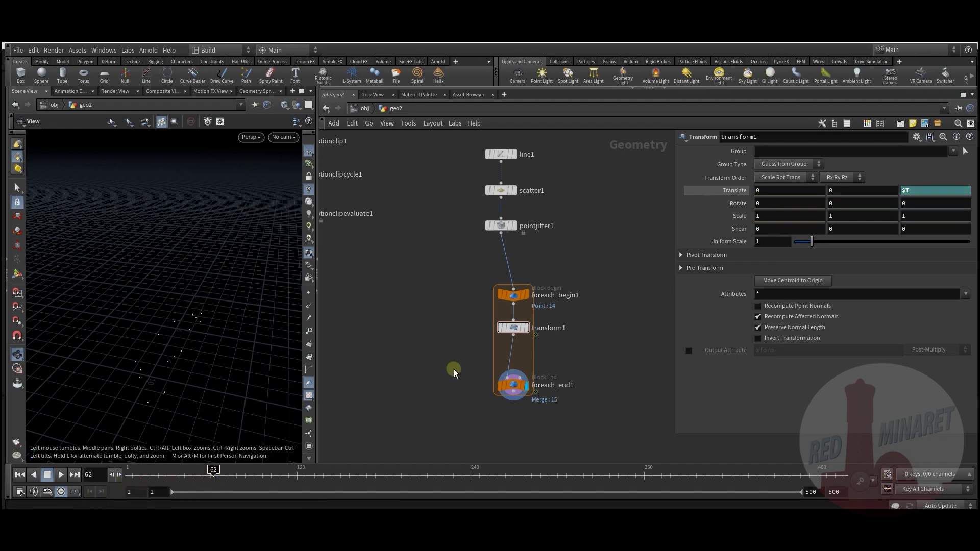
Add a Copy to Points node in the open area below Bone Deform and the for-each loop.
{"action": "middle_click_drag", "start_coordinate": [448, 383], "coordinate": [544, 276]}
{"action": "key", "text": "Tab"}
{"action": "mouse_move", "coordinate": [477, 334]}
{"action": "type", "text": "cop"}
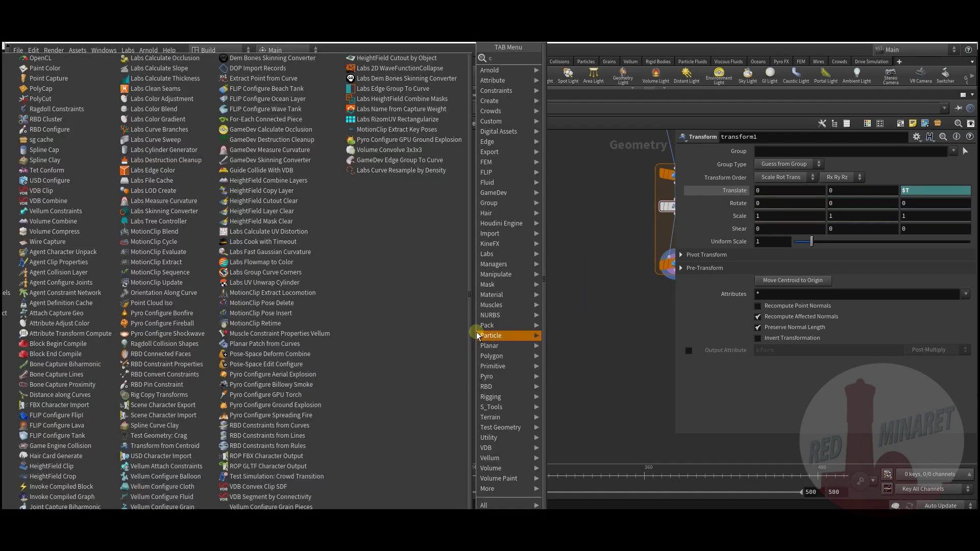
{"action": "left_click", "coordinate": [593, 87]}
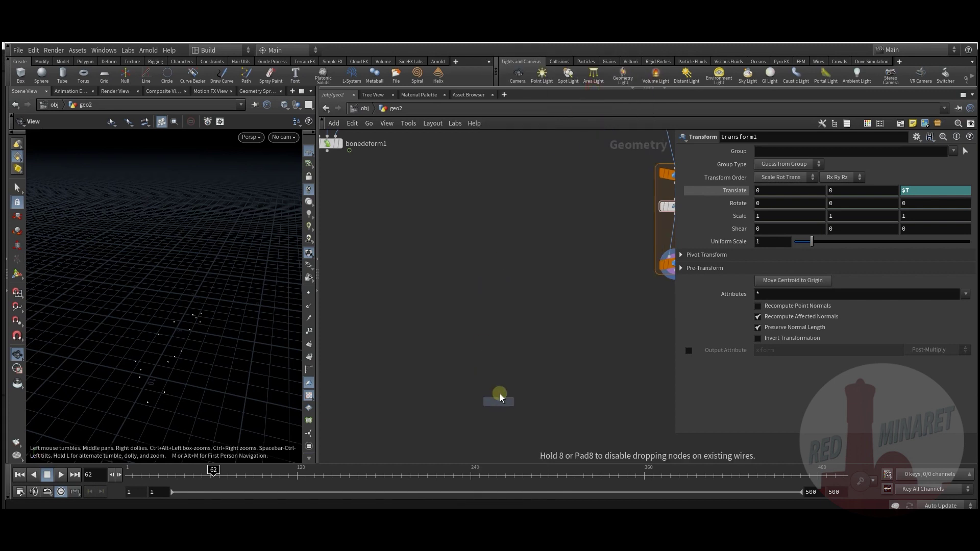
{"action": "left_click", "coordinate": [466, 405]}
Wire Bone Deform and the loop's end block into Copy to Points' first and second inputs, and display the copied zombies.
{"action": "left_click", "coordinate": [626, 305]}
{"action": "left_click", "coordinate": [457, 414]}
{"action": "left_click", "coordinate": [445, 414]}
{"action": "middle_click_drag", "start_coordinate": [331, 256], "coordinate": [436, 292]}
{"action": "left_click", "coordinate": [384, 217]}
{"action": "middle_click_drag", "start_coordinate": [588, 445], "coordinate": [499, 339]}
{"action": "left_click", "coordinate": [483, 357]}
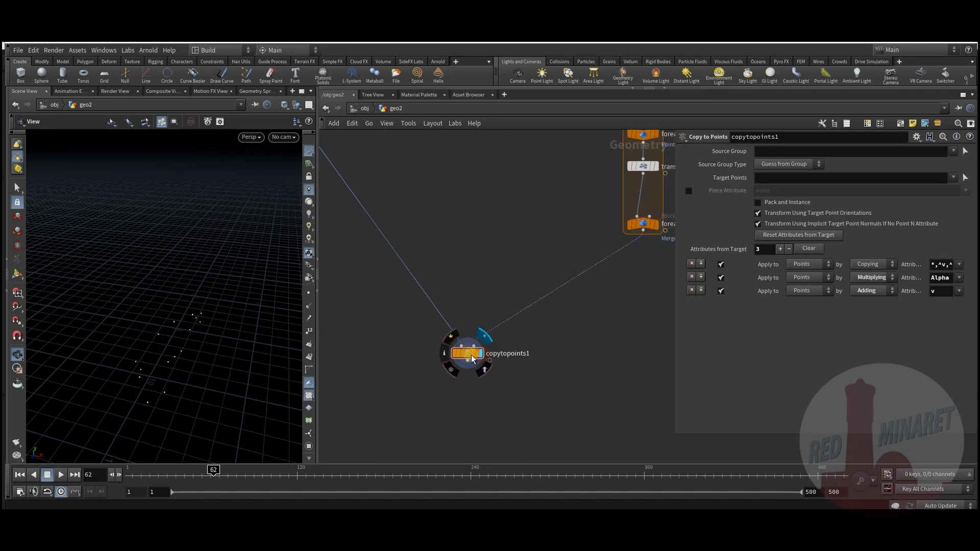
{"action": "left_click_drag", "start_coordinate": [483, 356], "coordinate": [493, 359]}
{"action": "mouse_move", "coordinate": [170, 368]}
{"action": "left_mouse_down"}
{"action": "mouse_move", "coordinate": [182, 381]}
{"action": "mouse_move", "coordinate": [186, 369]}
{"action": "left_mouse_up"}
{"action": "left_click_drag", "start_coordinate": [148, 480], "coordinate": [240, 482]}
Set the Transform node's Z translation to $T*.15 and scrub the timeline to check the crowd's speed.
{"action": "middle_click_drag", "start_coordinate": [568, 335], "coordinate": [517, 385]}
{"action": "middle_click_drag", "start_coordinate": [577, 229], "coordinate": [535, 266]}
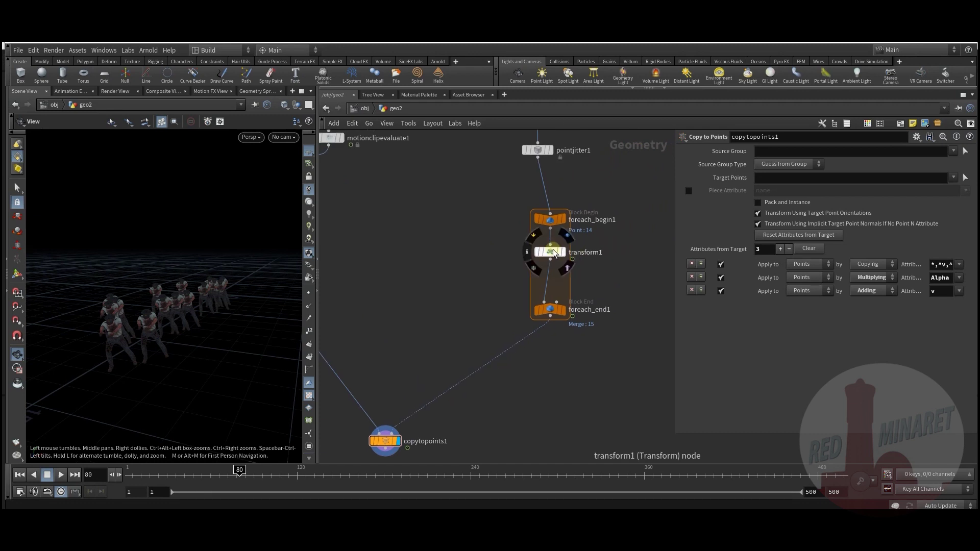
{"action": "left_click", "coordinate": [551, 251]}
{"action": "left_click", "coordinate": [921, 191]}
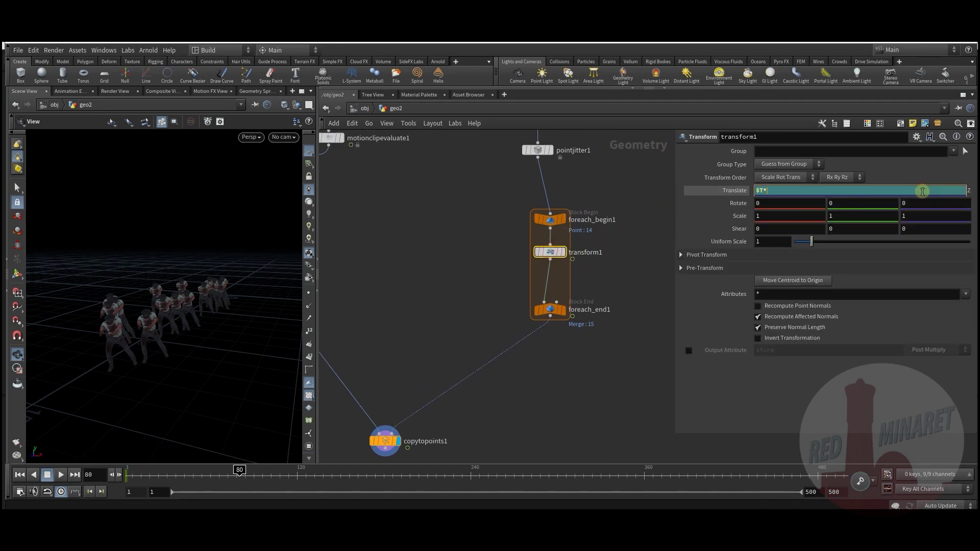
{"action": "type", "text": "*.15"}
{"action": "key", "text": "Return"}
{"action": "left_click_drag", "start_coordinate": [154, 475], "coordinate": [652, 490]}
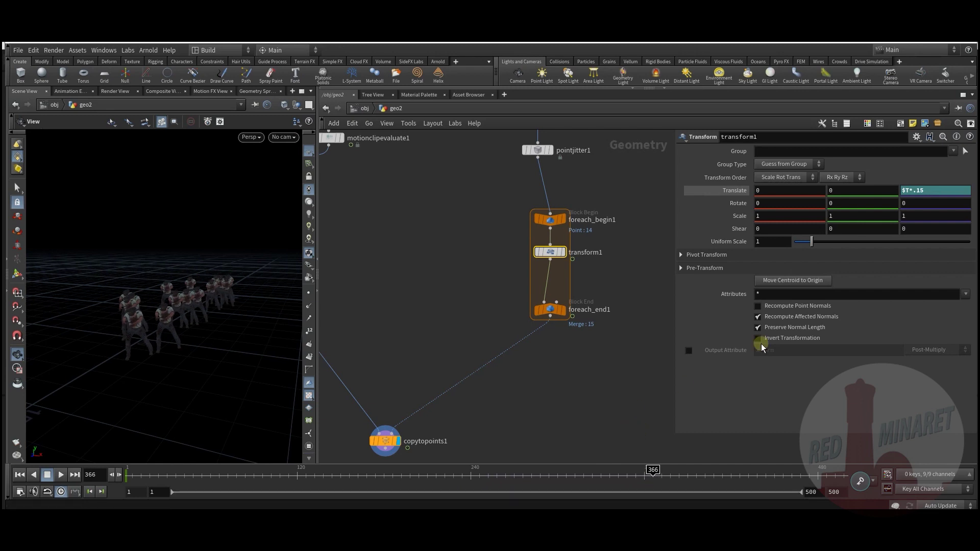
Set the Transform node's Z translation to $T*.2 and play the animation to check the crowd's walking speed.
{"action": "left_click_drag", "start_coordinate": [918, 197], "coordinate": [914, 198]}
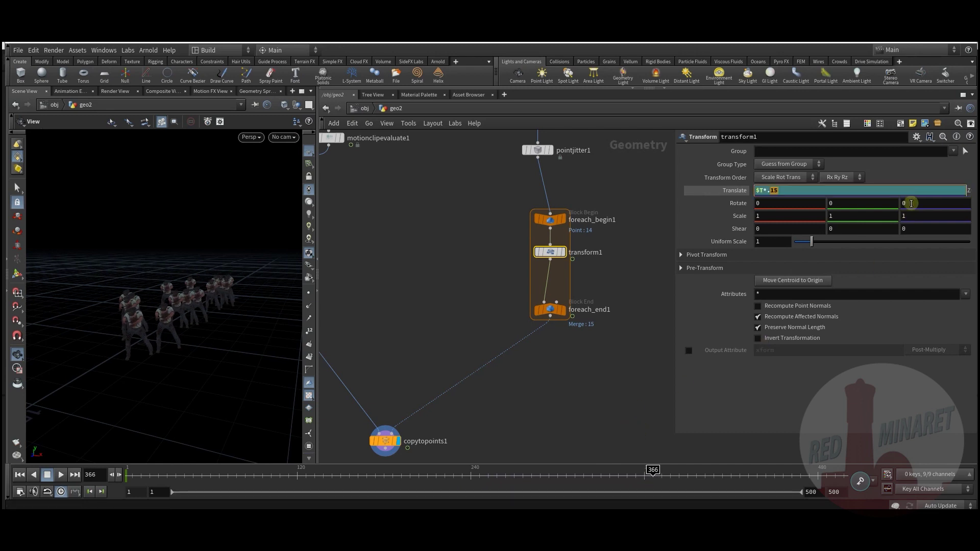
{"action": "type", "text": "2"}
{"action": "key", "text": "Return"}
{"action": "left_click_drag", "start_coordinate": [171, 474], "coordinate": [89, 480]}
{"action": "left_click", "coordinate": [60, 475]}
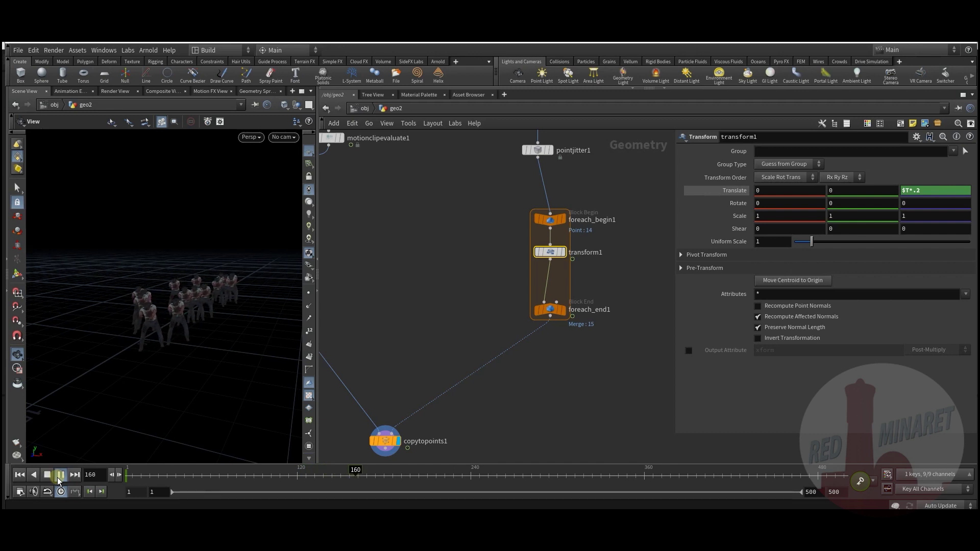
{"action": "left_click", "coordinate": [48, 475]}
Move the Copy to Points node further down the network to make room above it.
{"action": "middle_click_drag", "start_coordinate": [460, 324], "coordinate": [544, 301]}
{"action": "middle_click_drag", "start_coordinate": [491, 322], "coordinate": [547, 283]}
{"action": "scroll", "coordinate": [547, 283], "scroll_direction": "down", "scroll_amount": 3}
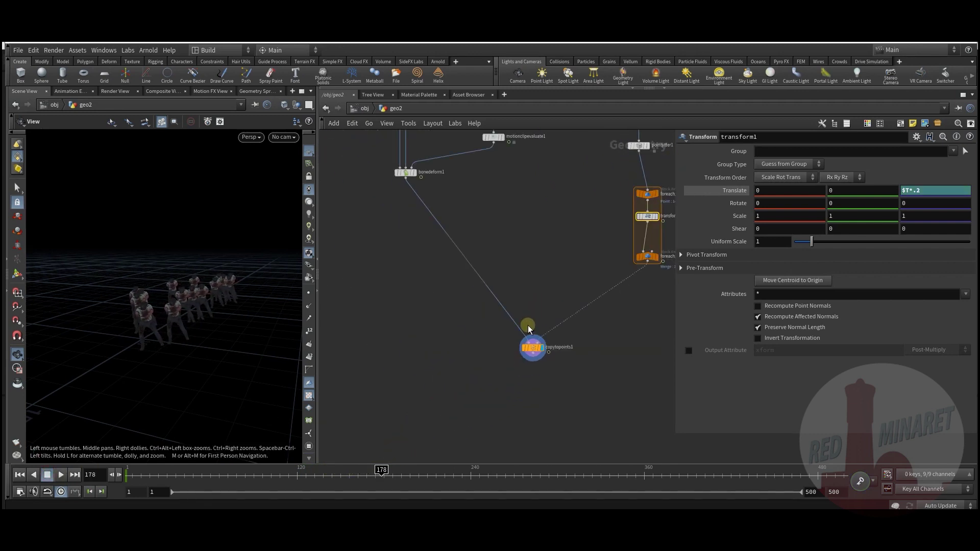
{"action": "left_click_drag", "start_coordinate": [532, 348], "coordinate": [510, 434]}
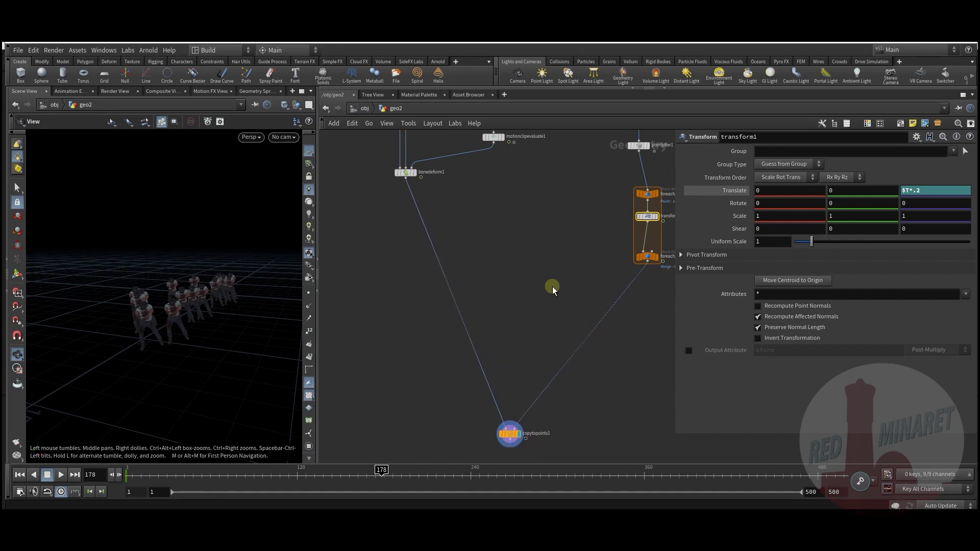
{"action": "middle_click_drag", "start_coordinate": [553, 286], "coordinate": [529, 320]}
{"action": "key", "text": "shift+s"}
Search the available nodes for "ti" to add a time node to the network.
{"action": "middle_click_drag", "start_coordinate": [547, 284], "coordinate": [494, 308]}
{"action": "scroll", "coordinate": [583, 318], "scroll_direction": "up", "scroll_amount": 3}
{"action": "left_click_drag", "start_coordinate": [563, 309], "coordinate": [564, 353]}
{"action": "middle_click_drag", "start_coordinate": [608, 282], "coordinate": [549, 295]}
{"action": "key", "text": "Tab"}
{"action": "type", "text": "ti"}
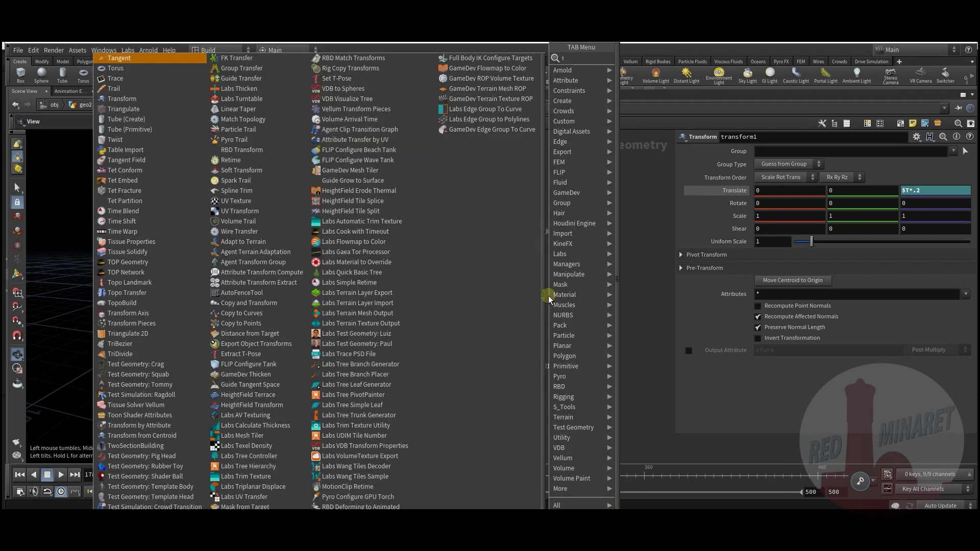
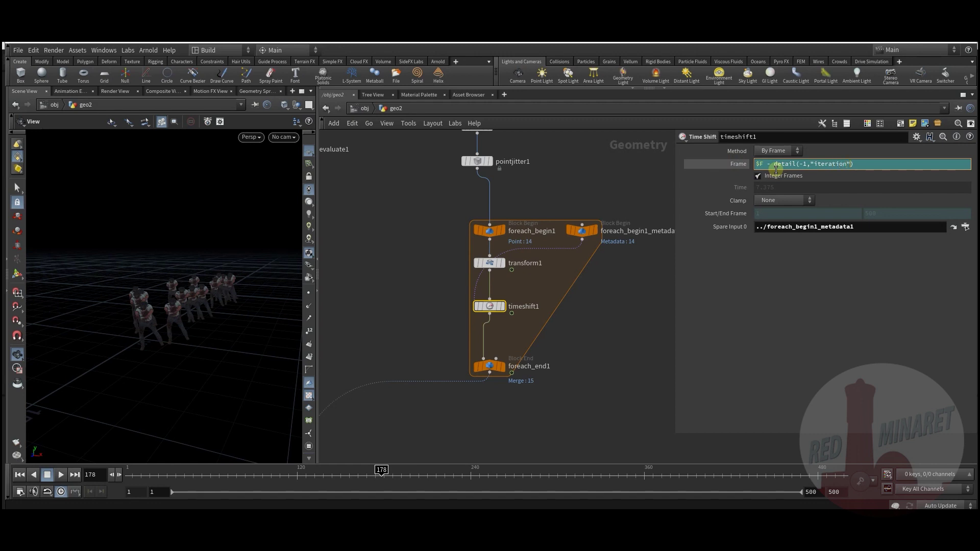
Set timeshift1's Frame expression to $F - detail(-1,"iteration",0)*10 and scrub the timeline to check the crowd's motion.
{"action": "type", "text": "0"}
{"action": "key", "text": "Return"}
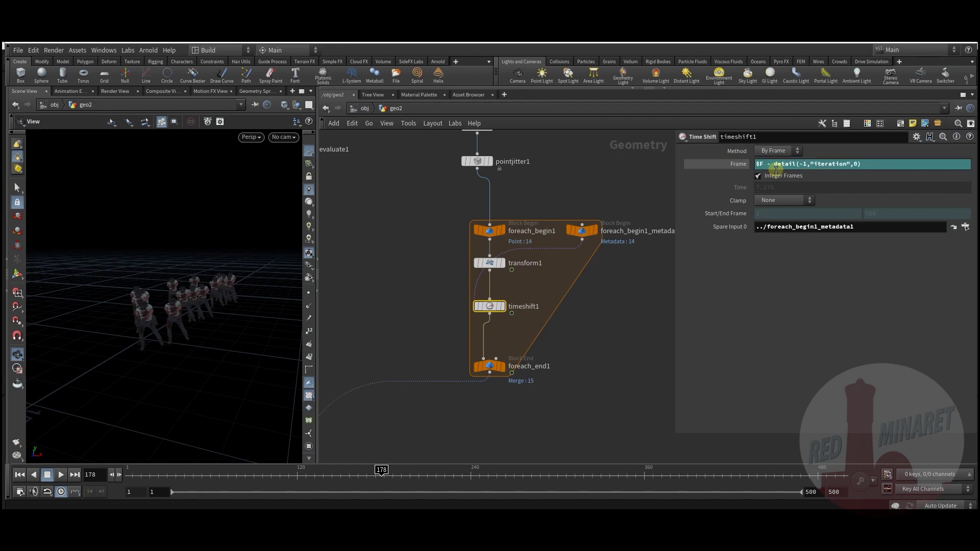
{"action": "left_click", "coordinate": [872, 167]}
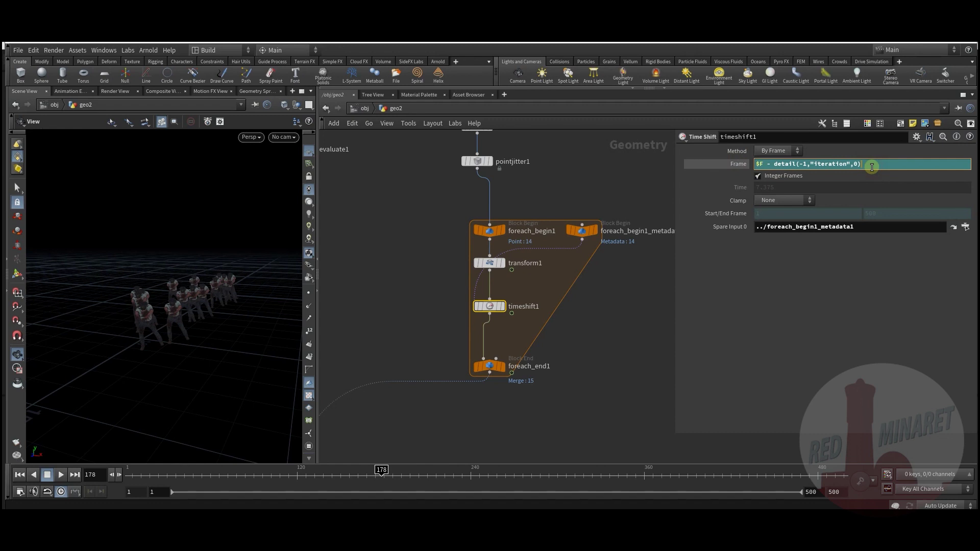
{"action": "type", "text": "*10"}
{"action": "left_click_drag", "start_coordinate": [179, 474], "coordinate": [310, 475]}
{"action": "left_click_drag", "start_coordinate": [184, 314], "coordinate": [209, 331]}
{"action": "middle_click_drag", "start_coordinate": [210, 330], "coordinate": [210, 329]}
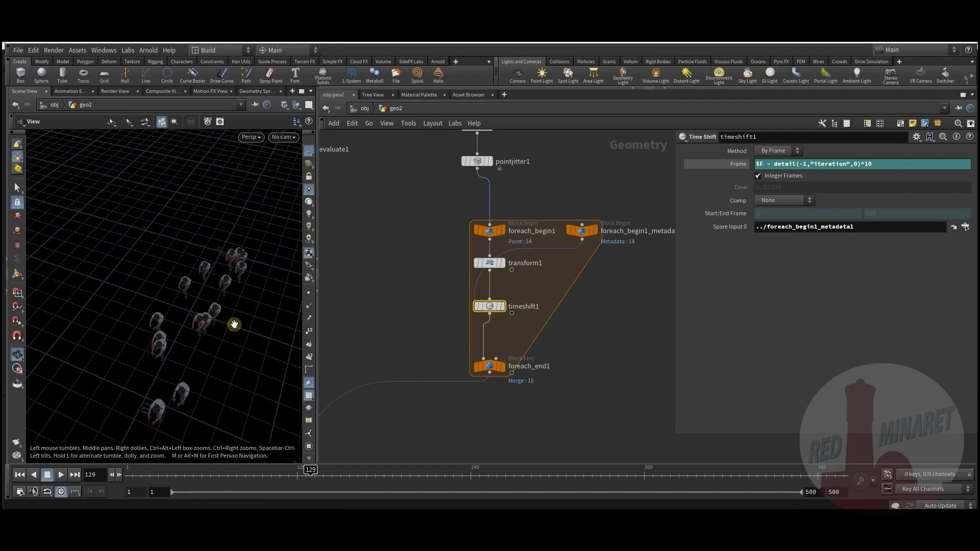
Set the Point Jitter scale to 3.24 and the Scatter node's Global Seed to 2.94 to spread the characters.
{"action": "middle_click_drag", "start_coordinate": [435, 263], "coordinate": [421, 313]}
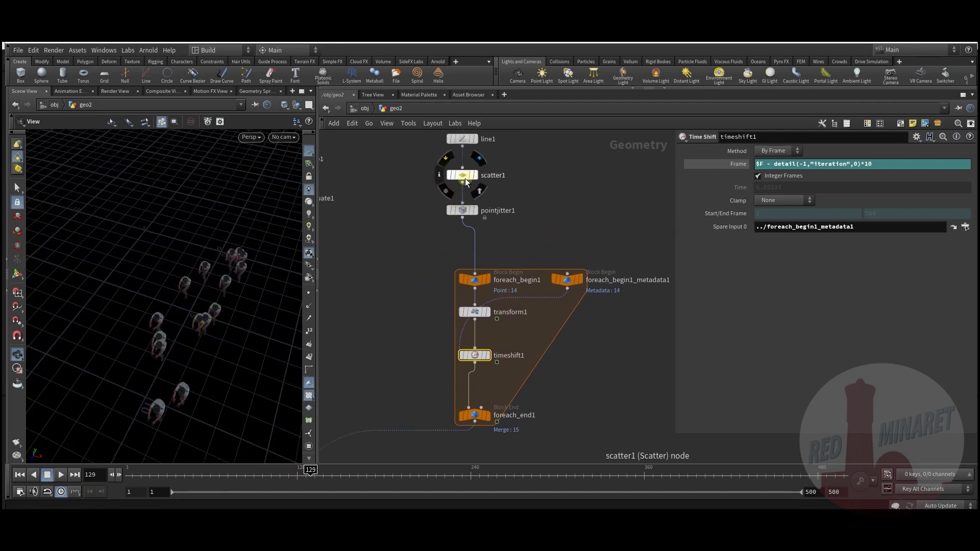
{"action": "left_click", "coordinate": [465, 176]}
{"action": "left_click_drag", "start_coordinate": [807, 276], "coordinate": [818, 278]}
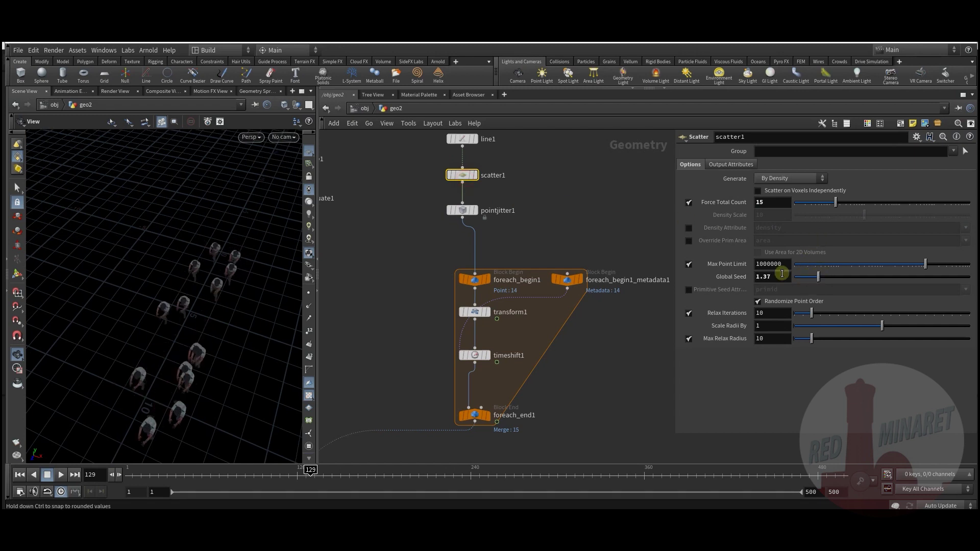
{"action": "left_click", "coordinate": [462, 210]}
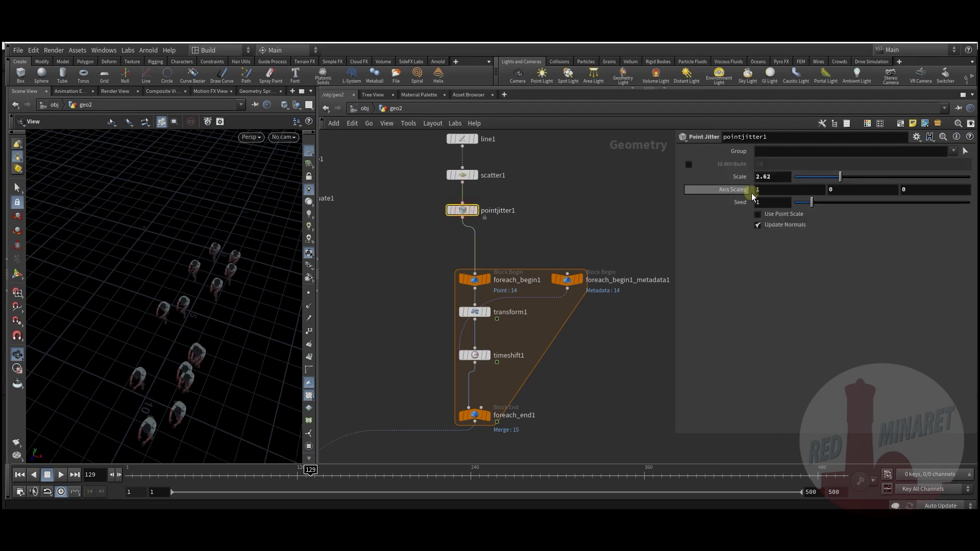
{"action": "left_click_drag", "start_coordinate": [819, 177], "coordinate": [851, 177]}
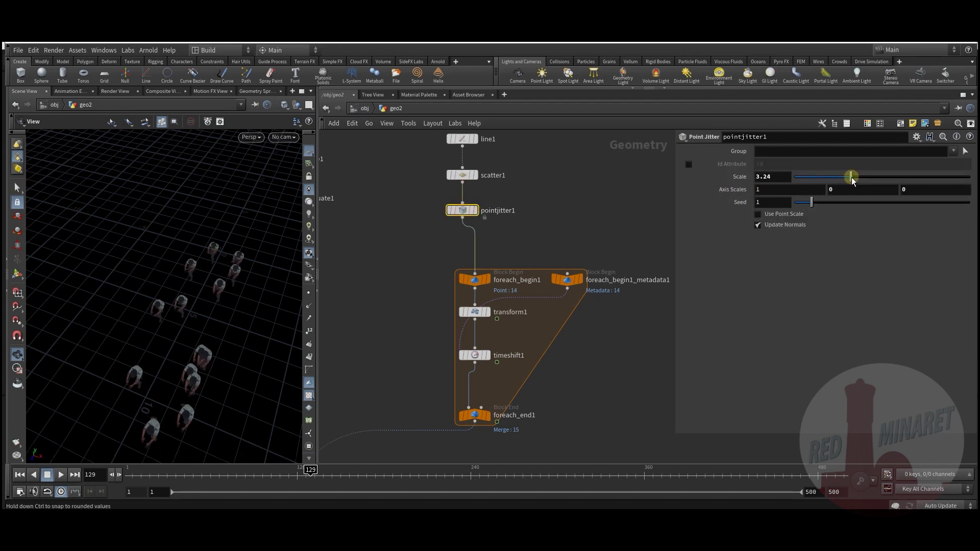
{"action": "left_click", "coordinate": [486, 176]}
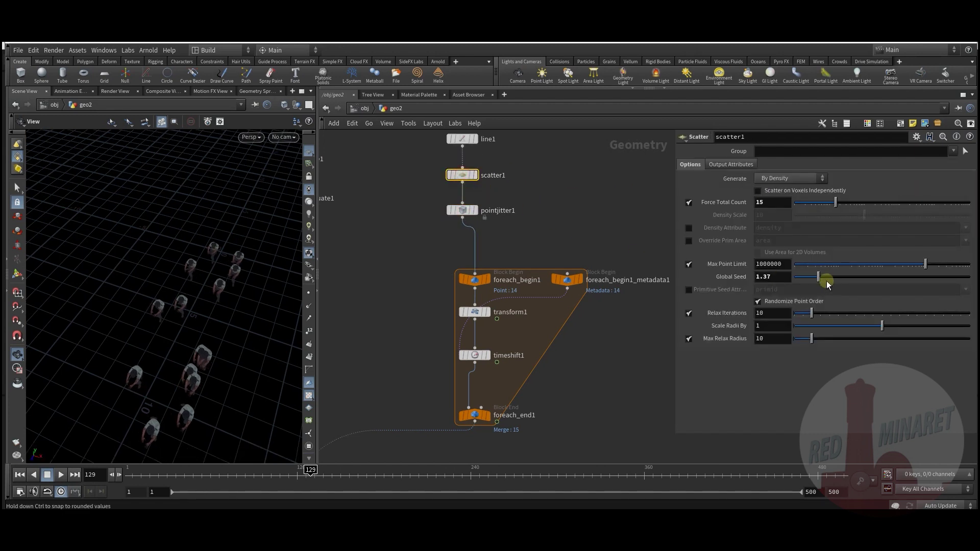
{"action": "left_click_drag", "start_coordinate": [827, 279], "coordinate": [846, 279]}
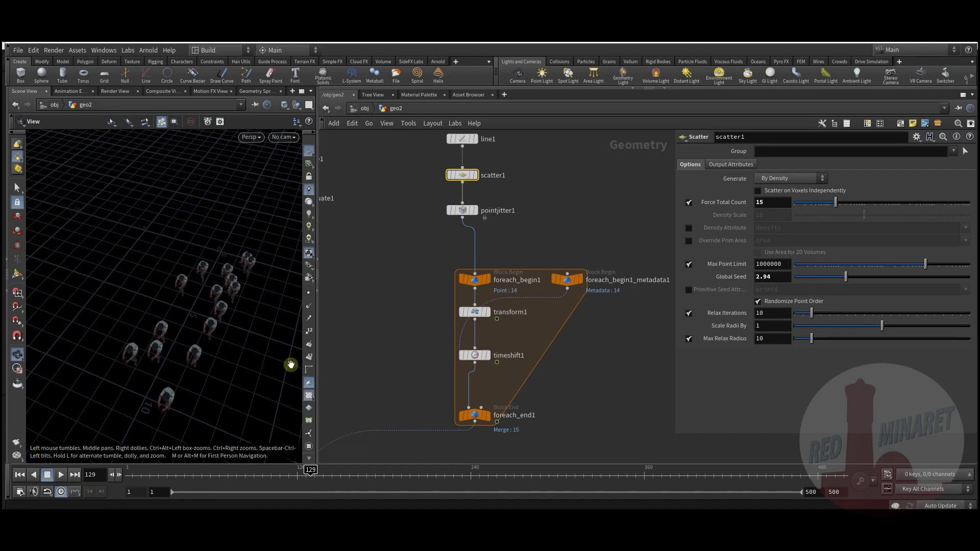
{"action": "left_click_drag", "start_coordinate": [295, 354], "coordinate": [189, 346]}
{"action": "middle_click_drag", "start_coordinate": [360, 364], "coordinate": [509, 318]}
{"action": "key", "text": "Tab"}
{"action": "type", "text": "er"}
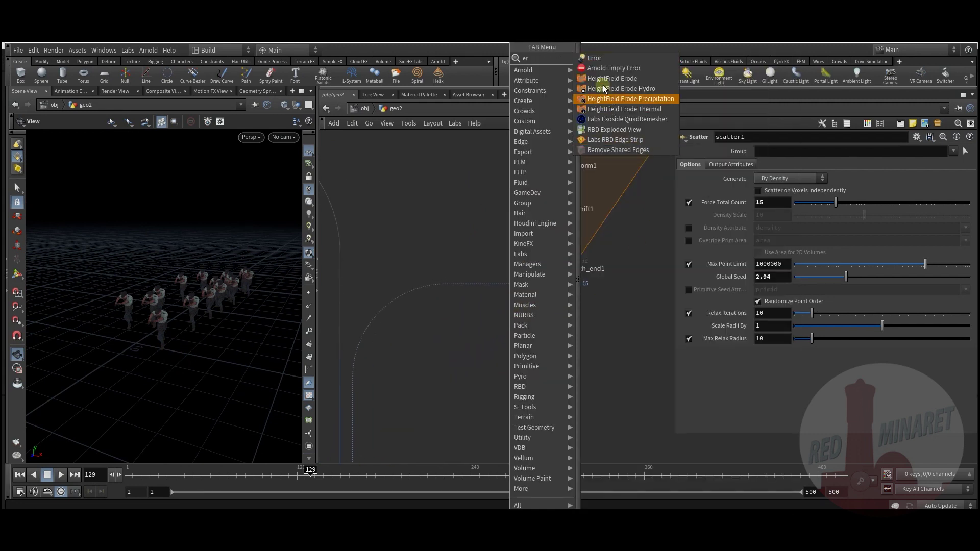
{"action": "key", "text": "Escape"}
Insert an Attribute Wrangle on the wire between foreach_end1 and the Copy to Points node, placing it below foreach_end1.
{"action": "key", "text": "Tab"}
{"action": "type", "text": "wra"}
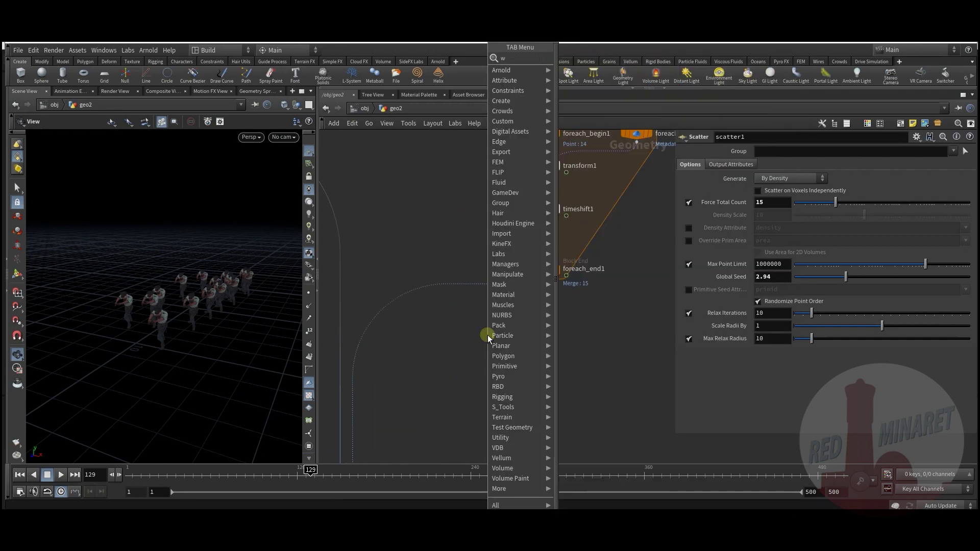
{"action": "left_click", "coordinate": [577, 58]}
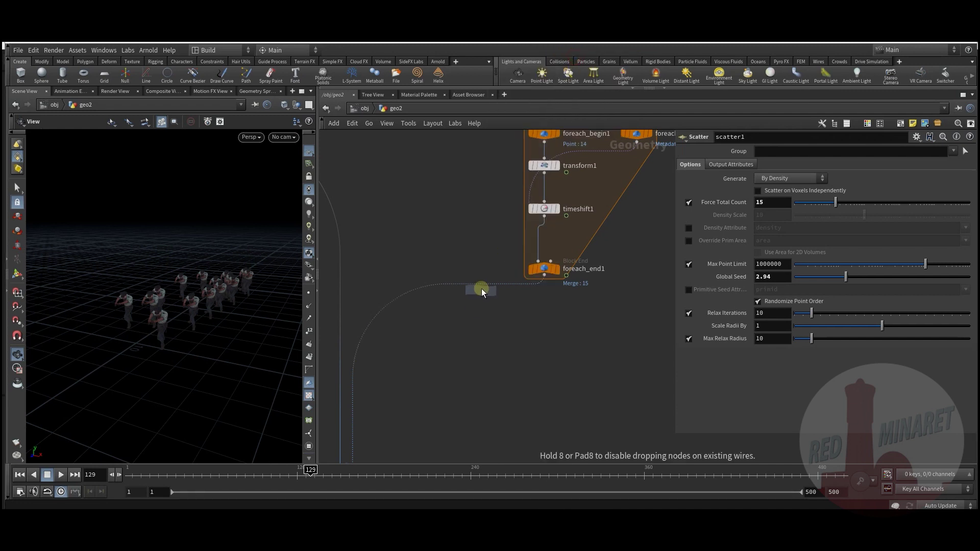
{"action": "left_click", "coordinate": [482, 289]}
{"action": "left_click_drag", "start_coordinate": [479, 301], "coordinate": [552, 317]}
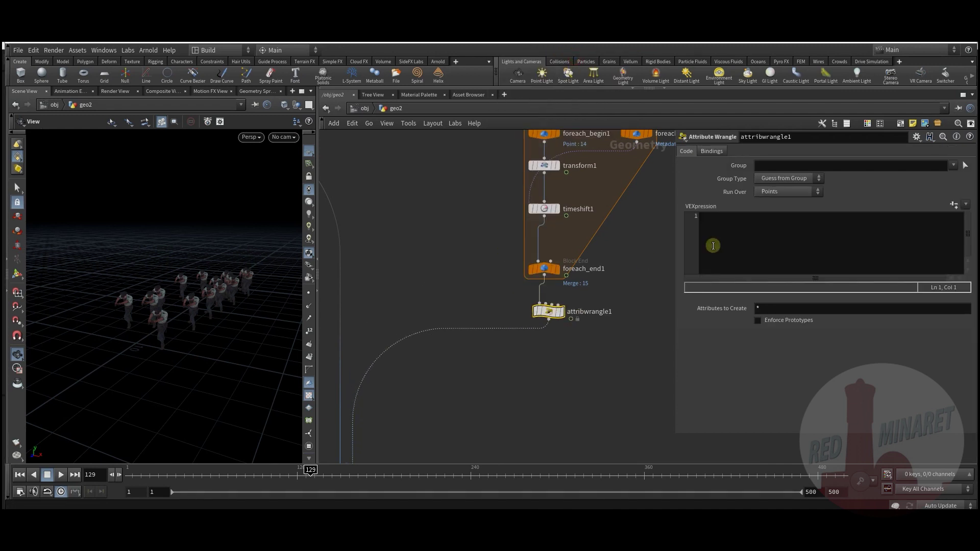
Load the pscale_rand_ preset on the Attribute Wrangle and set Min to 0.741, Max to 0.918 and Mult to 1.2.
{"action": "left_click", "coordinate": [914, 139]}
{"action": "scroll", "coordinate": [868, 460], "scroll_direction": "down", "scroll_amount": 3}
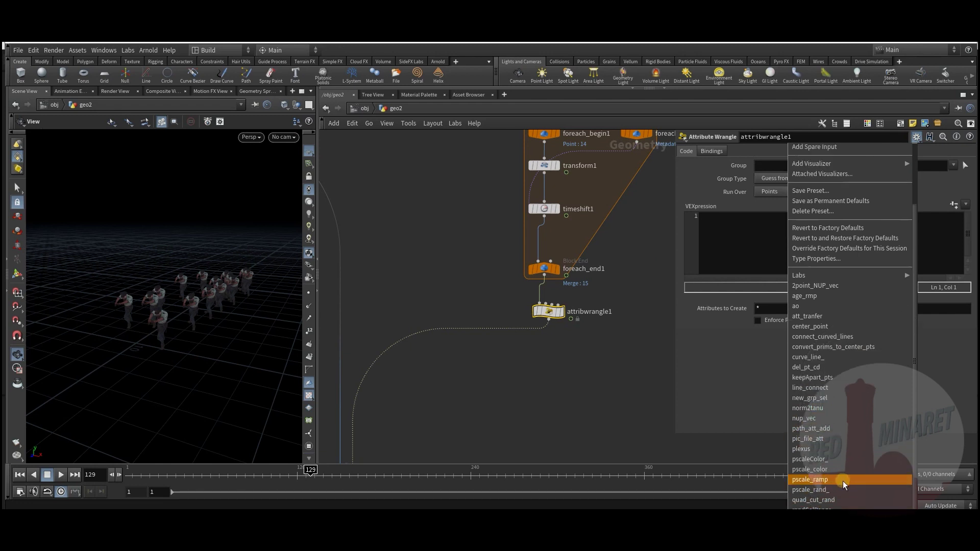
{"action": "left_click", "coordinate": [843, 488]}
{"action": "left_click_drag", "start_coordinate": [869, 373], "coordinate": [969, 373]}
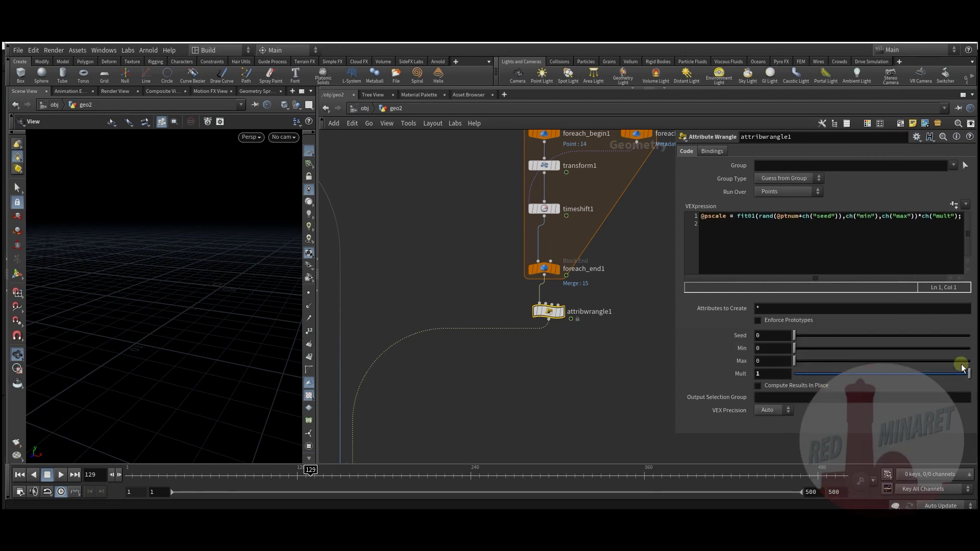
{"action": "left_click", "coordinate": [955, 361]}
{"action": "left_click", "coordinate": [924, 348]}
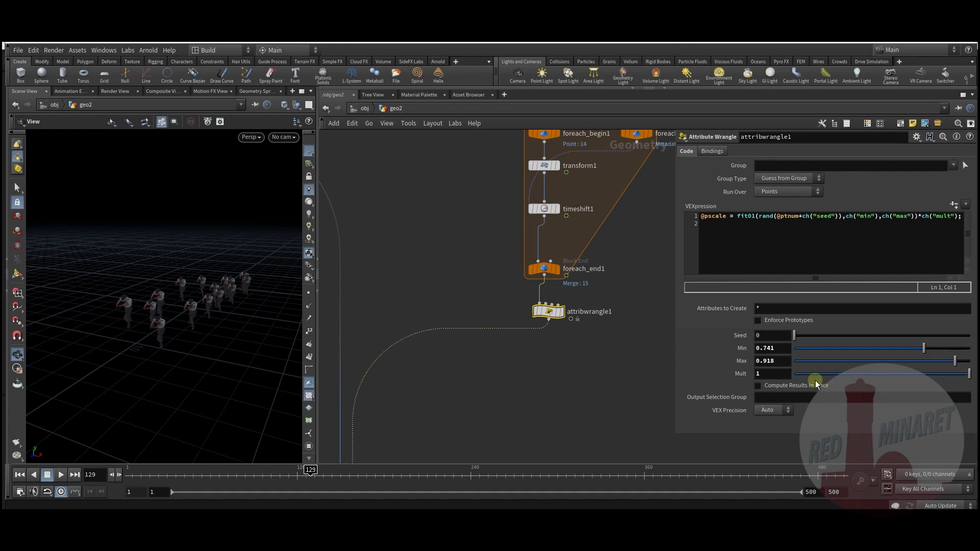
{"action": "middle_click_drag", "start_coordinate": [772, 374], "coordinate": [795, 374]}
Examine the size variation across the crowd from several angles while scrubbing the timeline.
{"action": "left_click_drag", "start_coordinate": [188, 320], "coordinate": [193, 313]}
{"action": "right_click_drag", "start_coordinate": [194, 313], "coordinate": [269, 308]}
{"action": "middle_click_drag", "start_coordinate": [201, 321], "coordinate": [175, 325]}
{"action": "mouse_move", "coordinate": [175, 332]}
{"action": "left_mouse_down"}
{"action": "mouse_move", "coordinate": [188, 357]}
{"action": "mouse_move", "coordinate": [179, 332]}
{"action": "left_mouse_up"}
{"action": "left_click_drag", "start_coordinate": [169, 475], "coordinate": [391, 484]}
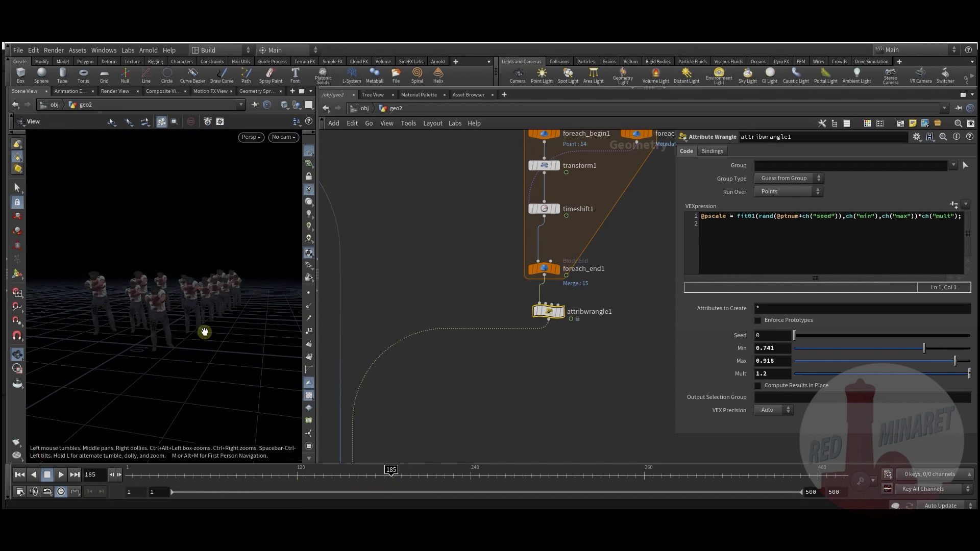
{"action": "left_click_drag", "start_coordinate": [204, 332], "coordinate": [196, 335]}
{"action": "middle_click_drag", "start_coordinate": [447, 327], "coordinate": [519, 211]}
{"action": "scroll", "coordinate": [463, 286], "scroll_direction": "up", "scroll_amount": 1}
{"action": "middle_click_drag", "start_coordinate": [463, 286], "coordinate": [472, 320]}
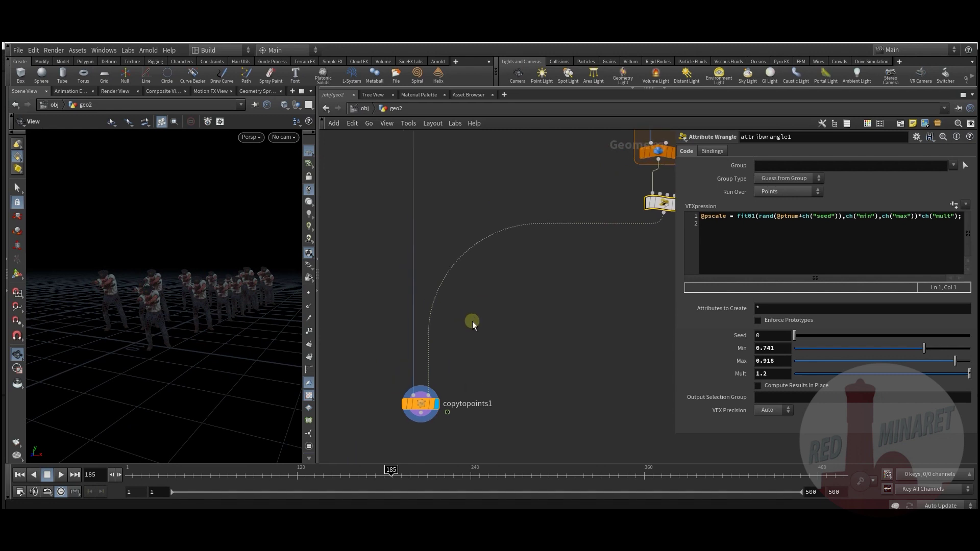
{"action": "left_click_drag", "start_coordinate": [204, 300], "coordinate": [201, 320]}
{"action": "middle_click_drag", "start_coordinate": [510, 320], "coordinate": [533, 323]}
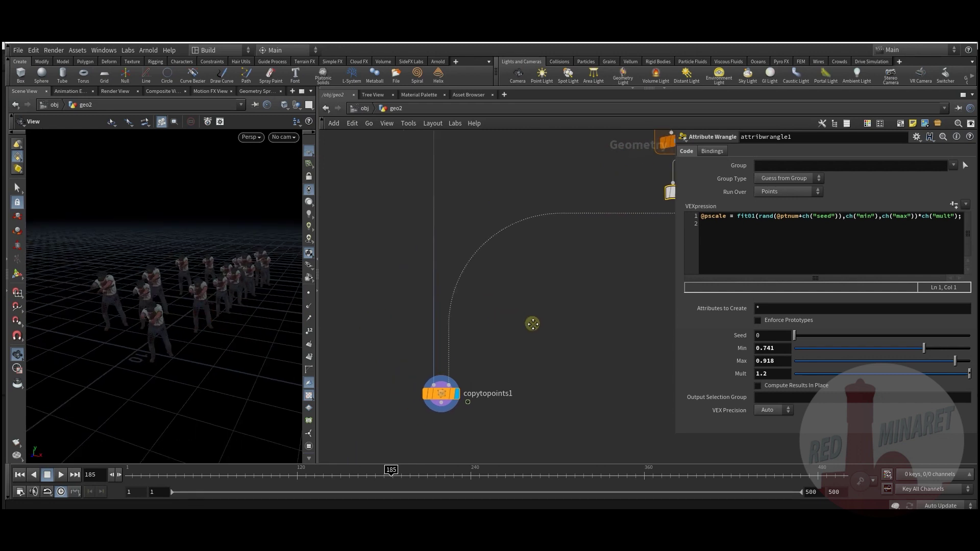
{"action": "left_click_drag", "start_coordinate": [197, 318], "coordinate": [206, 321]}
{"action": "middle_click_drag", "start_coordinate": [513, 321], "coordinate": [498, 323]}
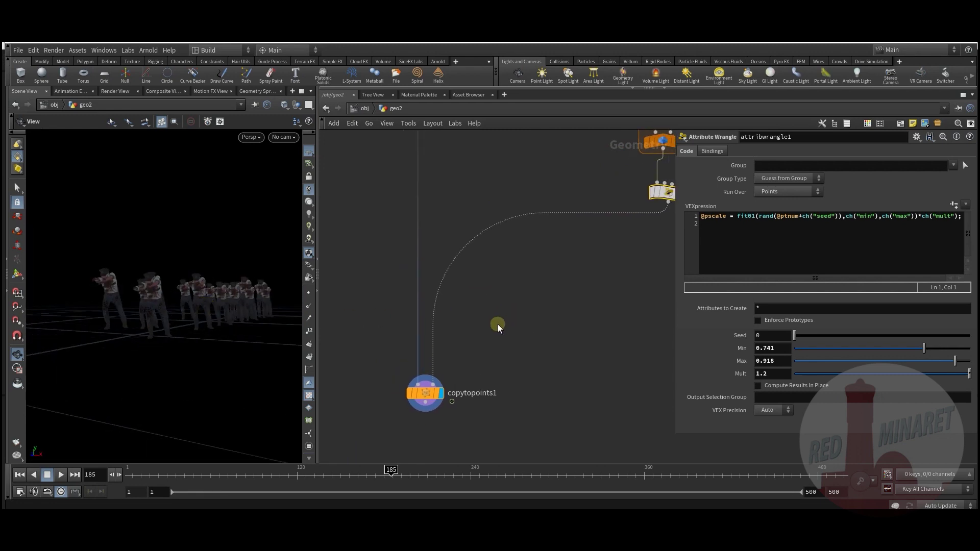
Add a For-Each Point block beside copytopoints1 and feed attribwrangle1 into its begin node.
{"action": "scroll", "coordinate": [498, 325], "scroll_direction": "down", "scroll_amount": 2}
{"action": "key", "text": "Tab"}
{"action": "type", "text": "fo"}
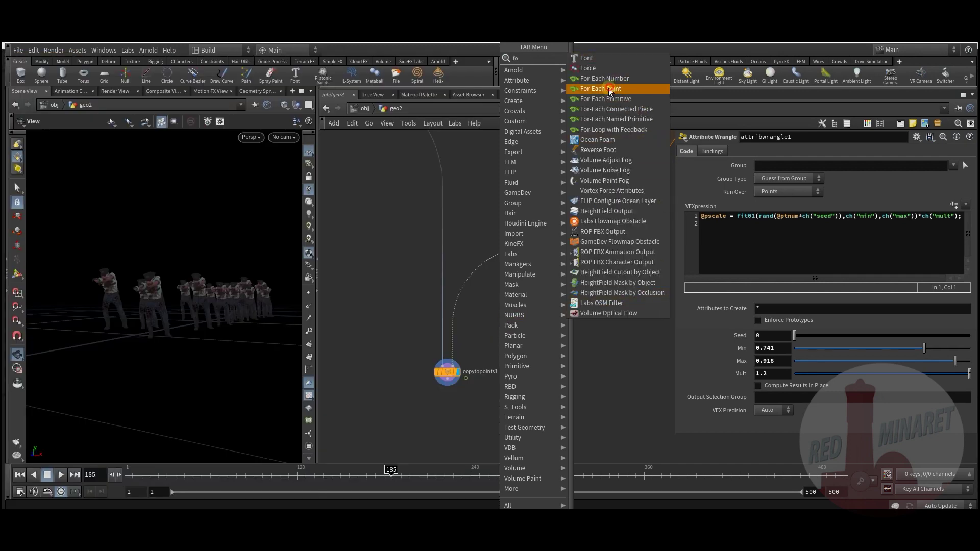
{"action": "left_click", "coordinate": [609, 88]}
{"action": "left_click", "coordinate": [504, 333]}
{"action": "left_click", "coordinate": [616, 240]}
{"action": "left_click", "coordinate": [517, 324]}
{"action": "left_click_drag", "start_coordinate": [449, 375], "coordinate": [499, 438]}
Wire foreach_begin2 into copytopoints1's target points input and copytopoints1 into foreach_end2, placing the copy node inside the block.
{"action": "left_click", "coordinate": [500, 352]}
{"action": "left_click", "coordinate": [505, 338]}
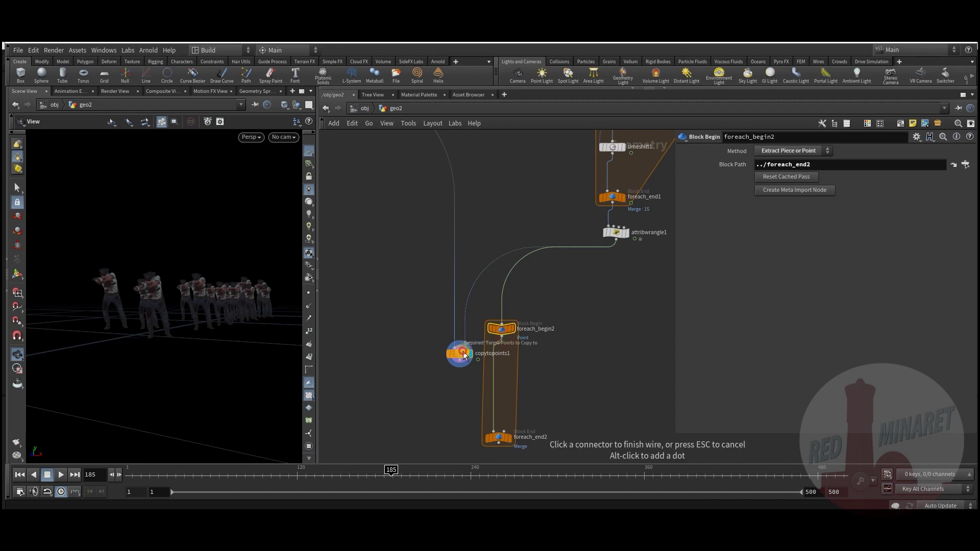
{"action": "left_click", "coordinate": [465, 348]}
{"action": "left_click_drag", "start_coordinate": [462, 359], "coordinate": [469, 387]}
{"action": "left_click", "coordinate": [473, 369]}
{"action": "left_click", "coordinate": [493, 429]}
Insert a Time Shift node on the character geometry wire feeding copytopoints1, beside the For-Each block.
{"action": "key", "text": "Tab"}
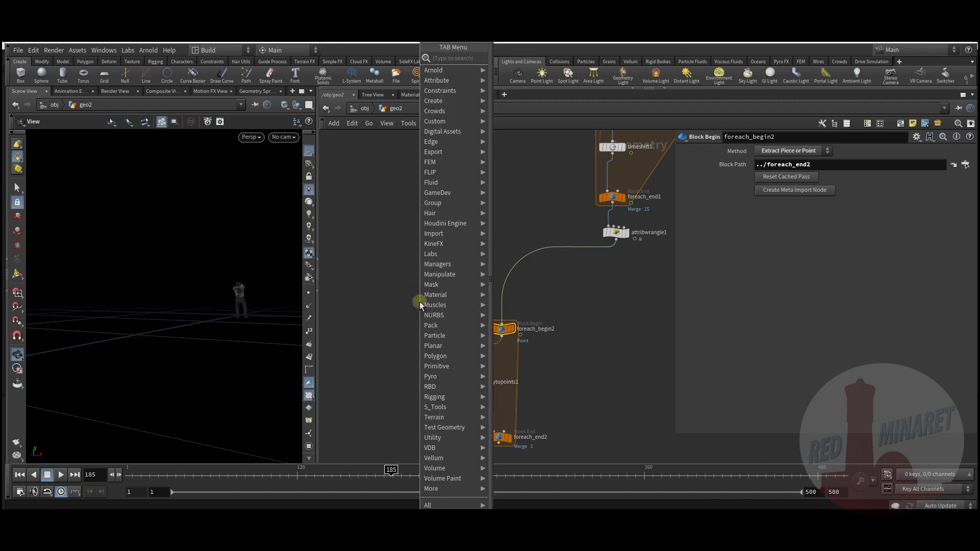
{"action": "type", "text": "tim"}
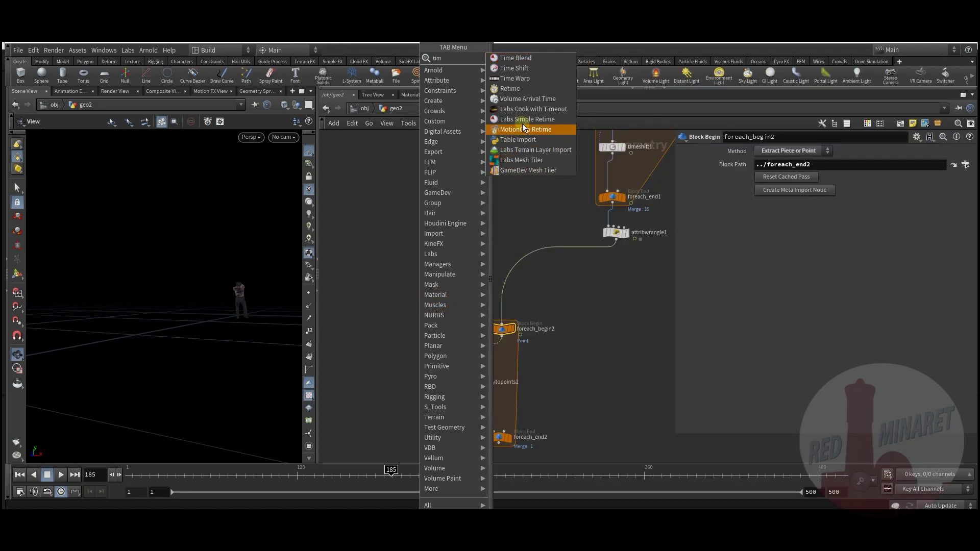
{"action": "left_click", "coordinate": [526, 69]}
{"action": "left_click", "coordinate": [467, 310]}
{"action": "left_click_drag", "start_coordinate": [466, 314], "coordinate": [430, 334]}
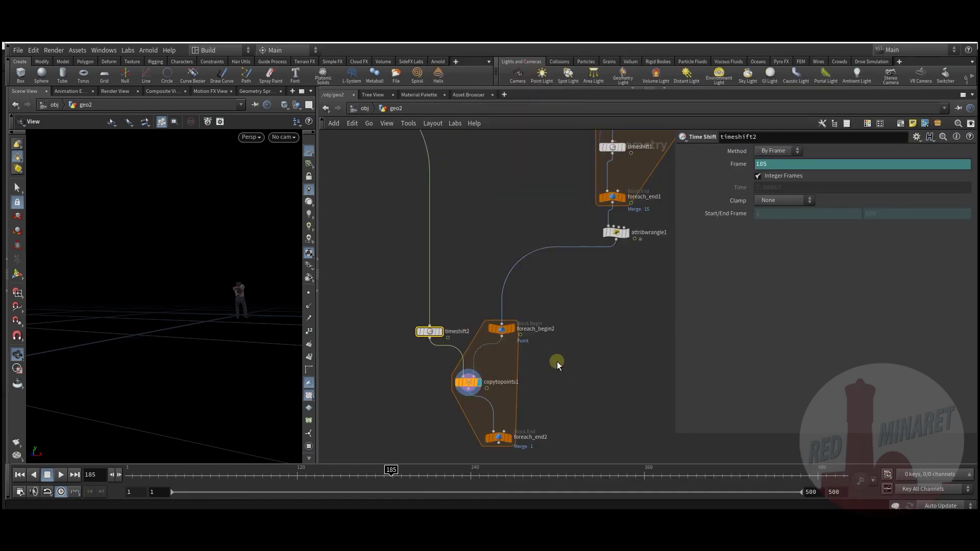
Create a meta import node from foreach_begin2 and assign it to a new spare input on timeshift2.
{"action": "left_click", "coordinate": [502, 329]}
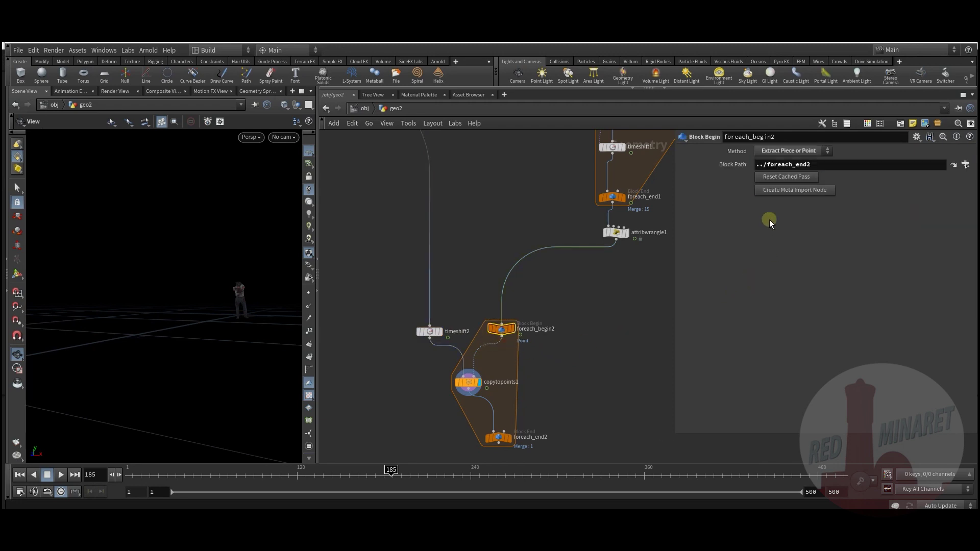
{"action": "left_click", "coordinate": [800, 194]}
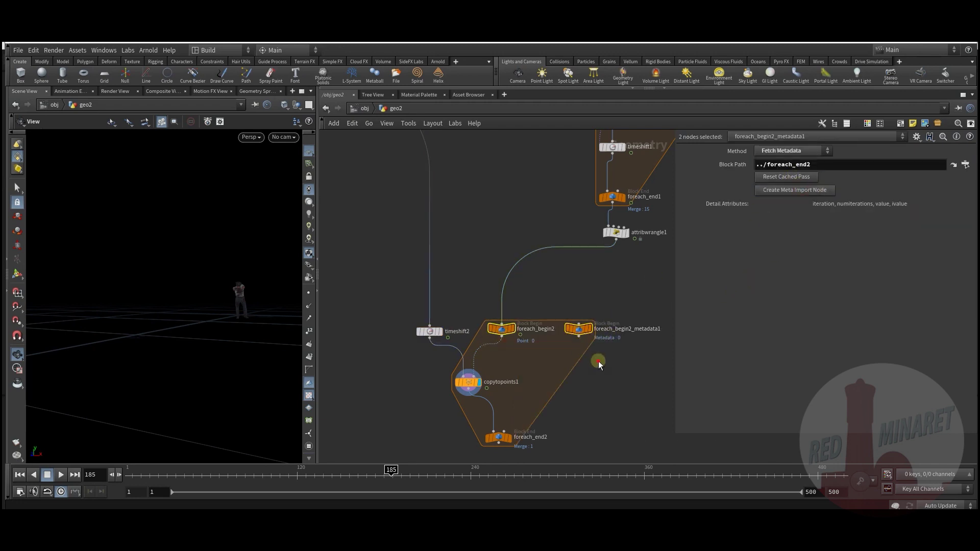
{"action": "left_click_drag", "start_coordinate": [580, 331], "coordinate": [553, 348]}
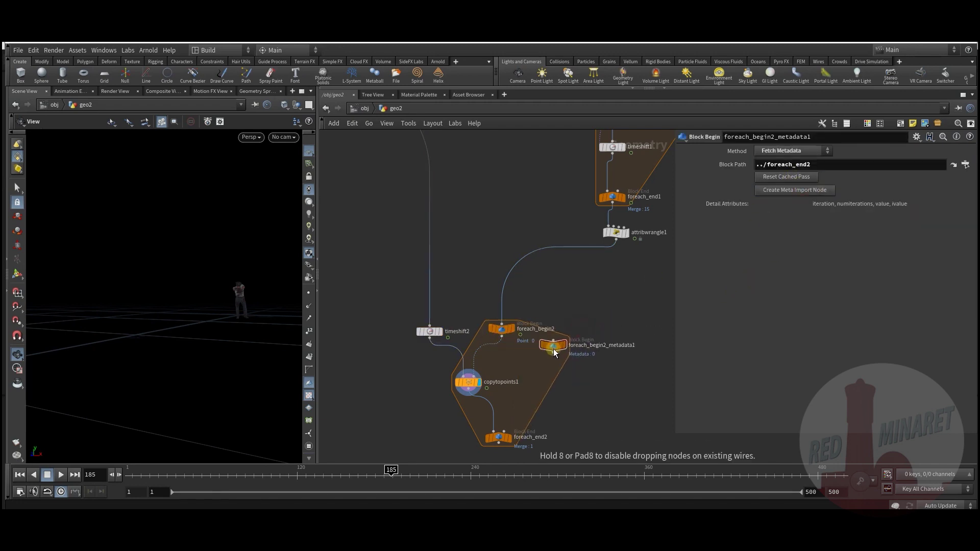
{"action": "left_click", "coordinate": [430, 332]}
{"action": "left_click", "coordinate": [917, 137]}
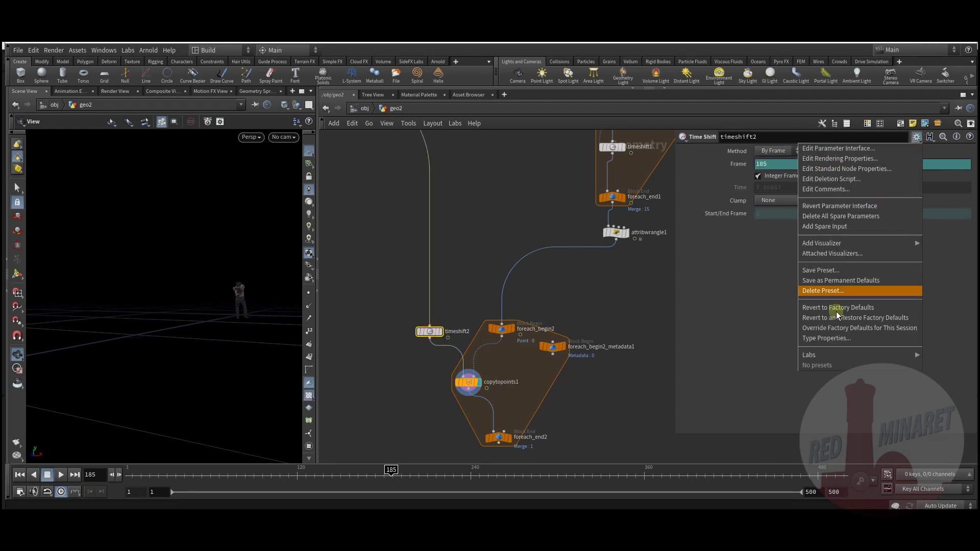
{"action": "left_click", "coordinate": [853, 223]}
{"action": "left_click_drag", "start_coordinate": [551, 346], "coordinate": [778, 235]}
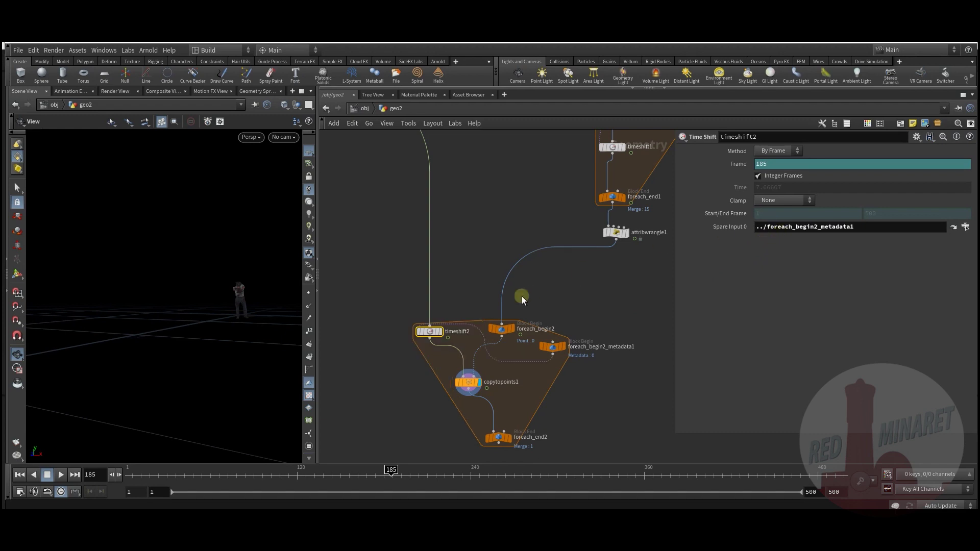
Set timeshift2's Frame expression to $F - detail(-1,"iteration",0).
{"action": "left_click", "coordinate": [440, 331]}
{"action": "middle_click", "coordinate": [781, 165], "text": "ctrl"}
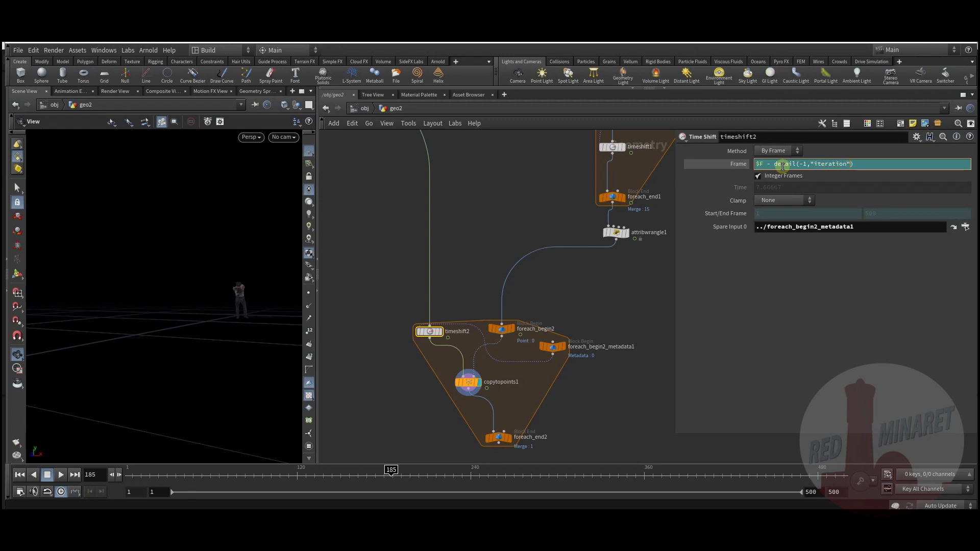
{"action": "key", "text": "Return"}
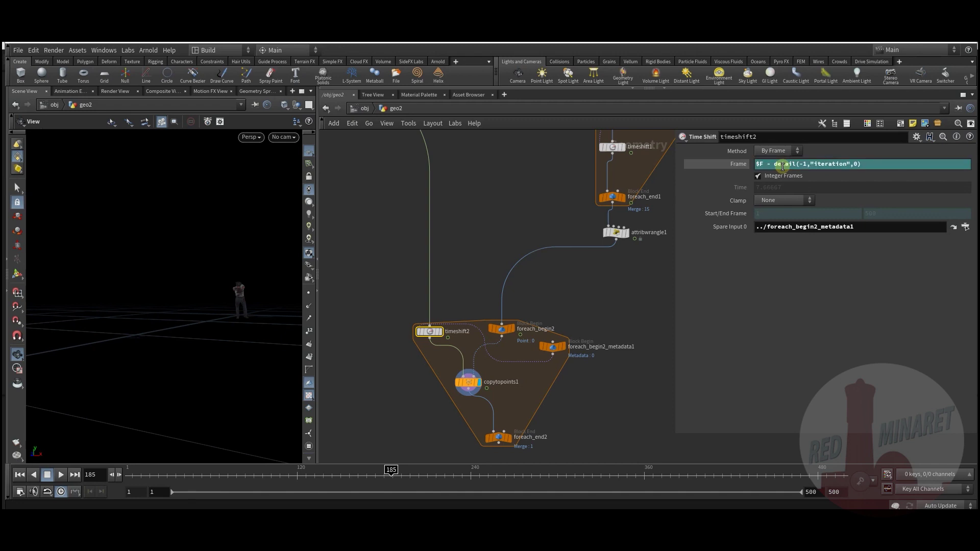
Display foreach_end2's result and set timeshift2's Frame expression to $F - detail(-1,"iteration",0)*35.
{"action": "middle_click_drag", "start_coordinate": [554, 427], "coordinate": [568, 354]}
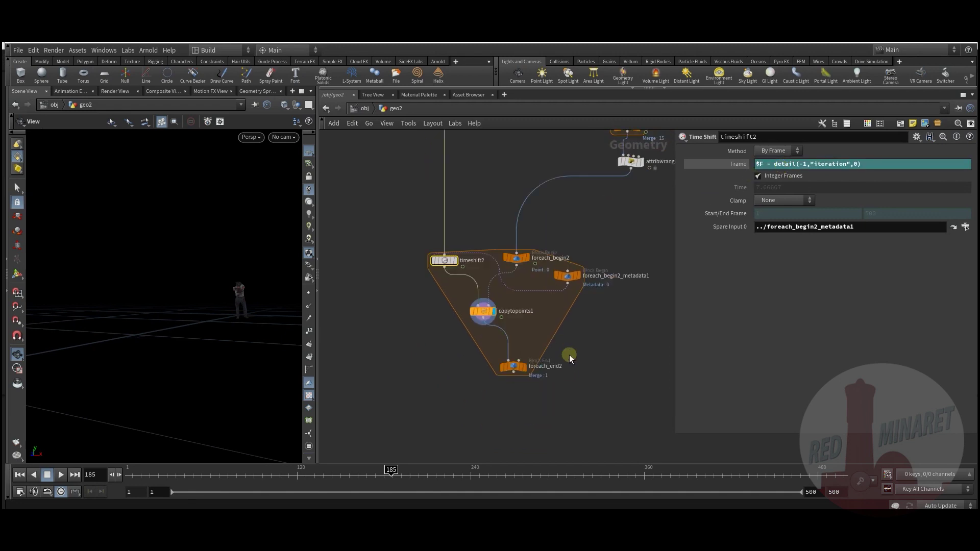
{"action": "left_click", "coordinate": [527, 368]}
{"action": "left_click_drag", "start_coordinate": [513, 366], "coordinate": [509, 381]}
{"action": "left_click_drag", "start_coordinate": [161, 311], "coordinate": [235, 322]}
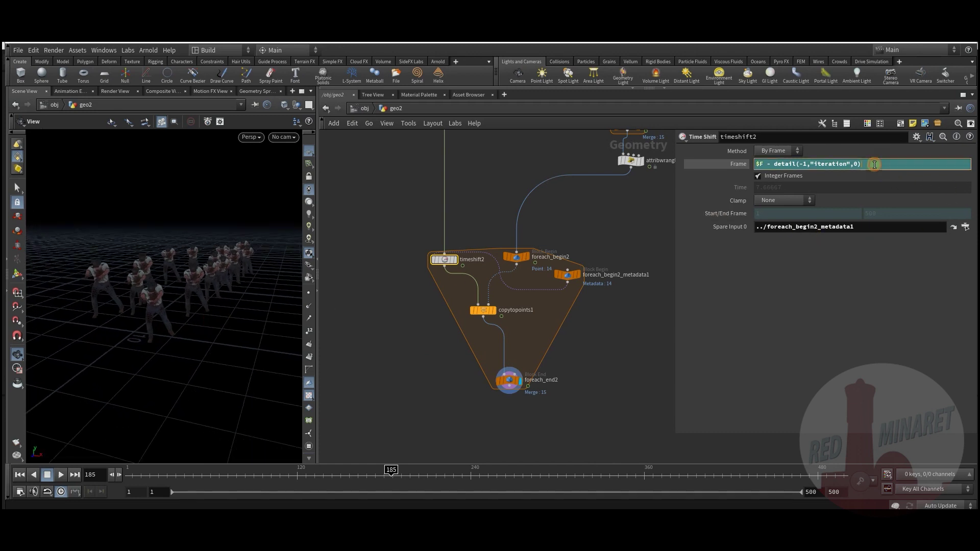
{"action": "type", "text": "5"}
{"action": "key", "text": "Return"}
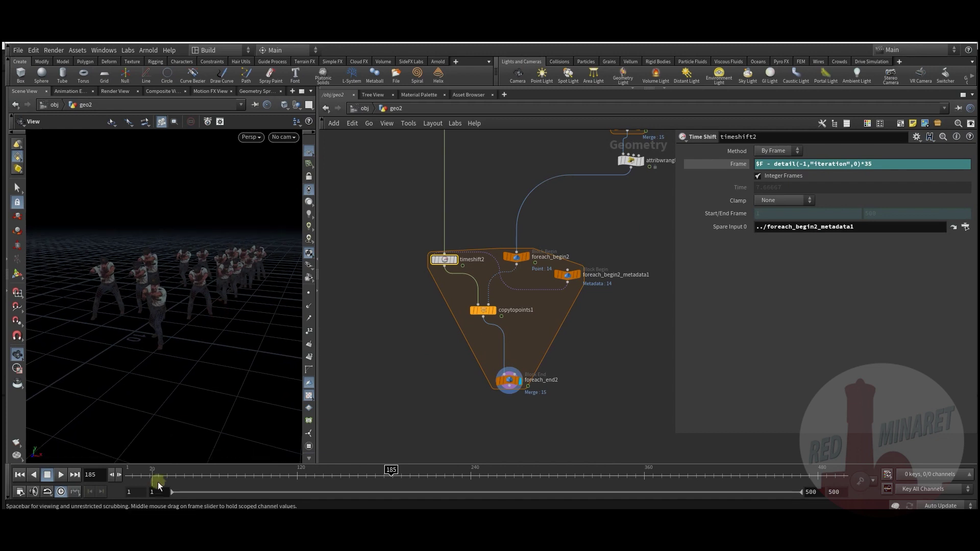
Play the crowd animation from the start and scrub through it to about frame 258 to check the staggered walks.
{"action": "left_click_drag", "start_coordinate": [124, 473], "coordinate": [117, 474]}
{"action": "left_click", "coordinate": [59, 475]}
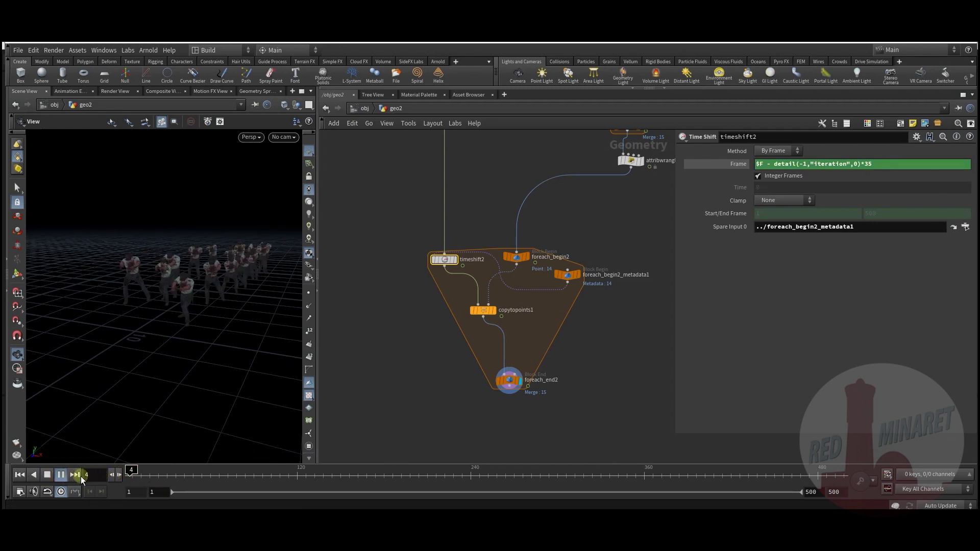
{"action": "left_click_drag", "start_coordinate": [142, 475], "coordinate": [488, 474]}
{"action": "mouse_move", "coordinate": [170, 305]}
{"action": "left_mouse_down"}
{"action": "mouse_move", "coordinate": [214, 304]}
{"action": "mouse_move", "coordinate": [157, 304]}
{"action": "left_mouse_up"}
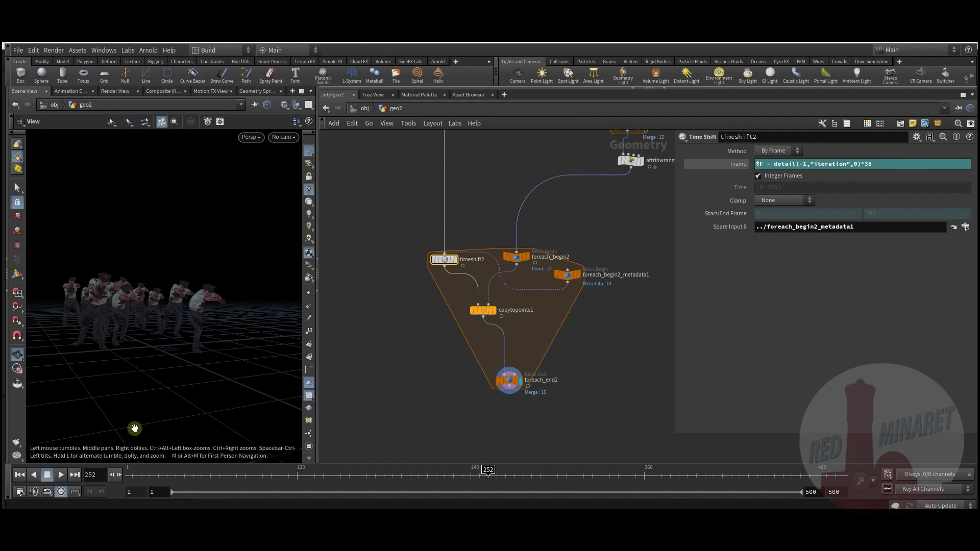
{"action": "left_click_drag", "start_coordinate": [153, 476], "coordinate": [501, 477]}
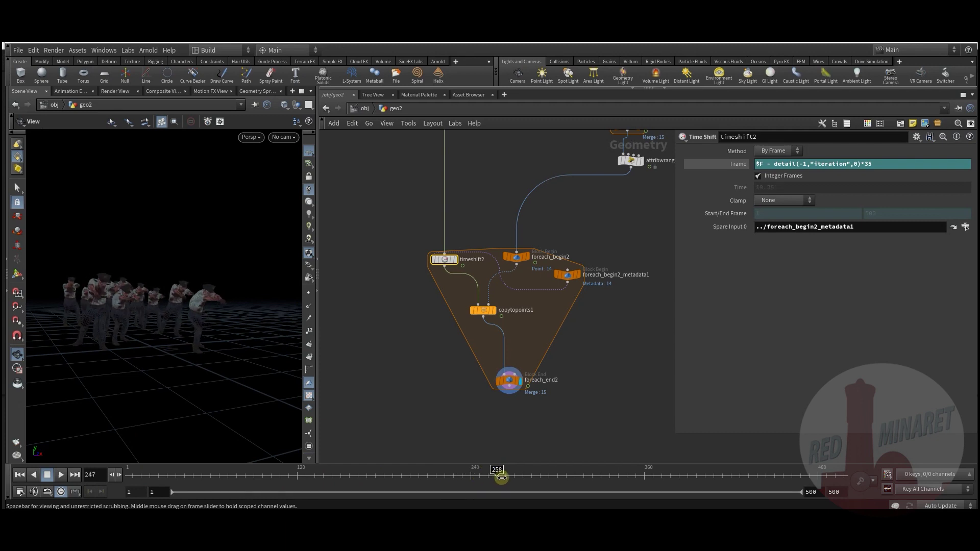
Set transform1's Z Translate expression to $T*.3 and scrub to frame 330 to check the walking speed.
{"action": "middle_click_drag", "start_coordinate": [593, 226], "coordinate": [559, 344]}
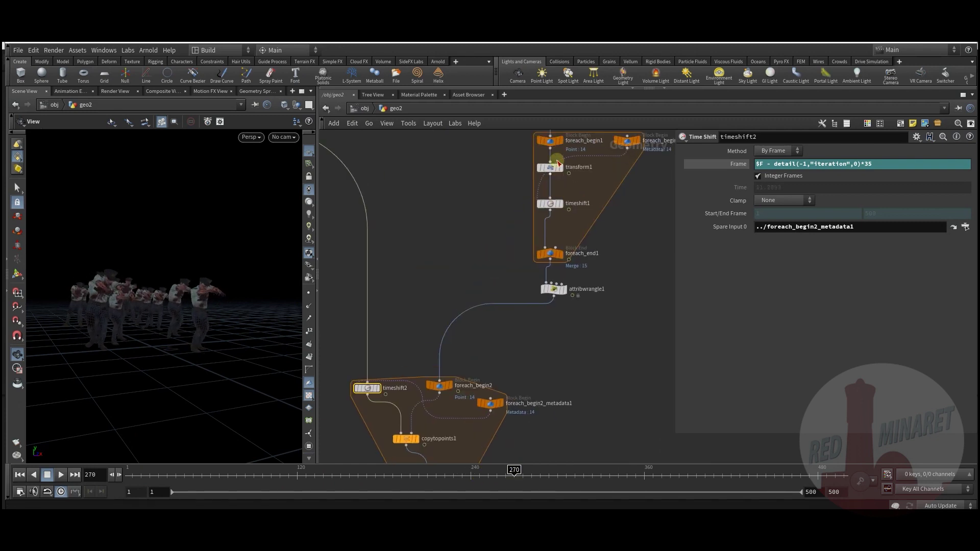
{"action": "left_click", "coordinate": [547, 168]}
{"action": "left_click", "coordinate": [927, 193]}
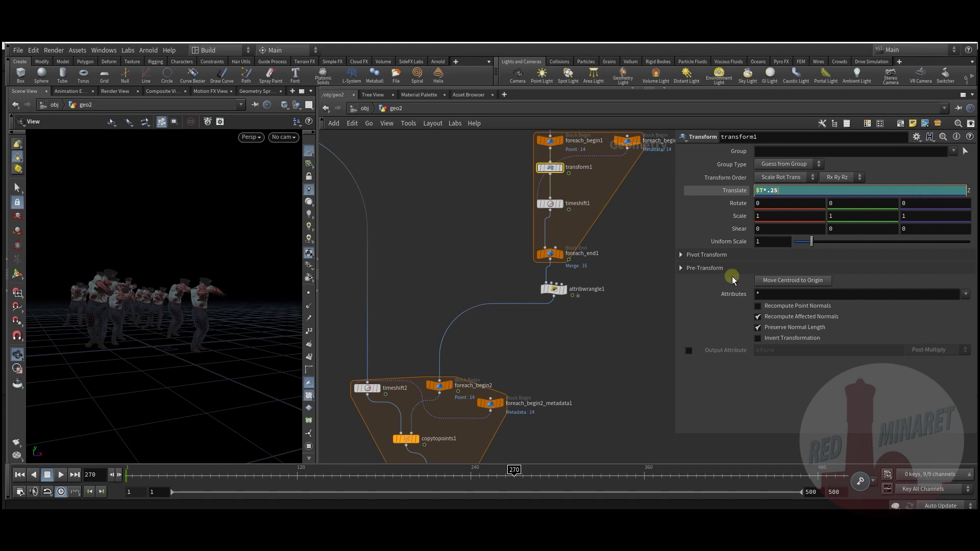
{"action": "left_click", "coordinate": [582, 351]}
{"action": "left_click_drag", "start_coordinate": [142, 472], "coordinate": [565, 494]}
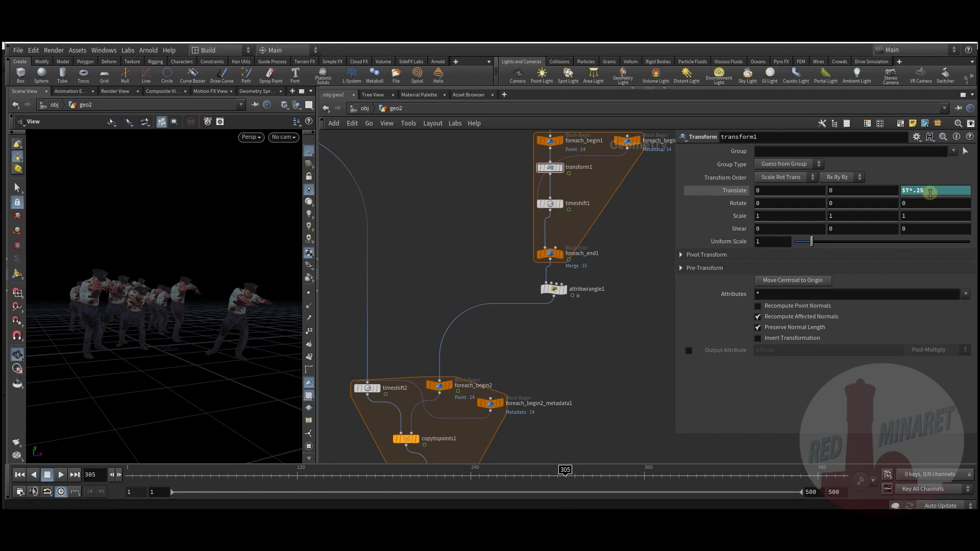
{"action": "type", "text": "3"}
{"action": "key", "text": "Return"}
{"action": "left_click_drag", "start_coordinate": [165, 478], "coordinate": [595, 476]}
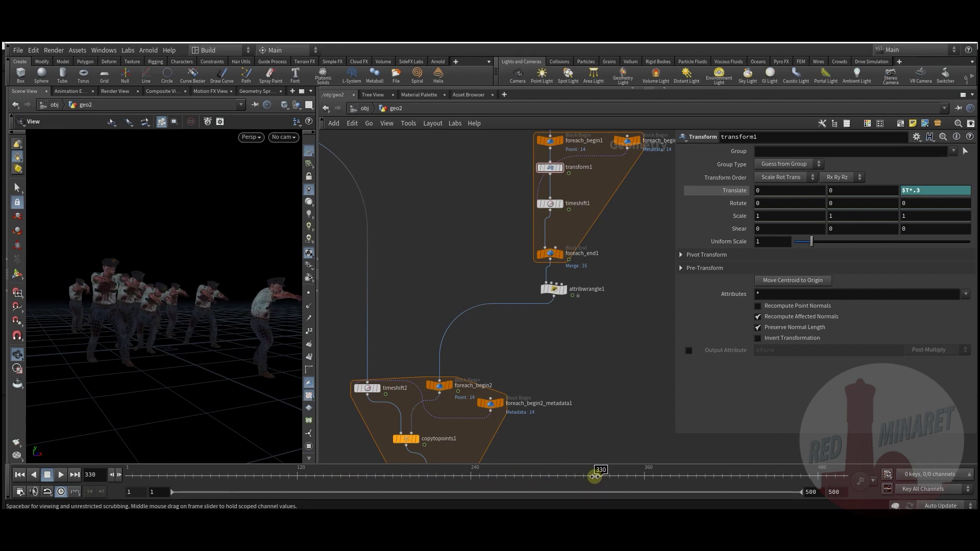
{"action": "left_click_drag", "start_coordinate": [136, 328], "coordinate": [200, 331]}
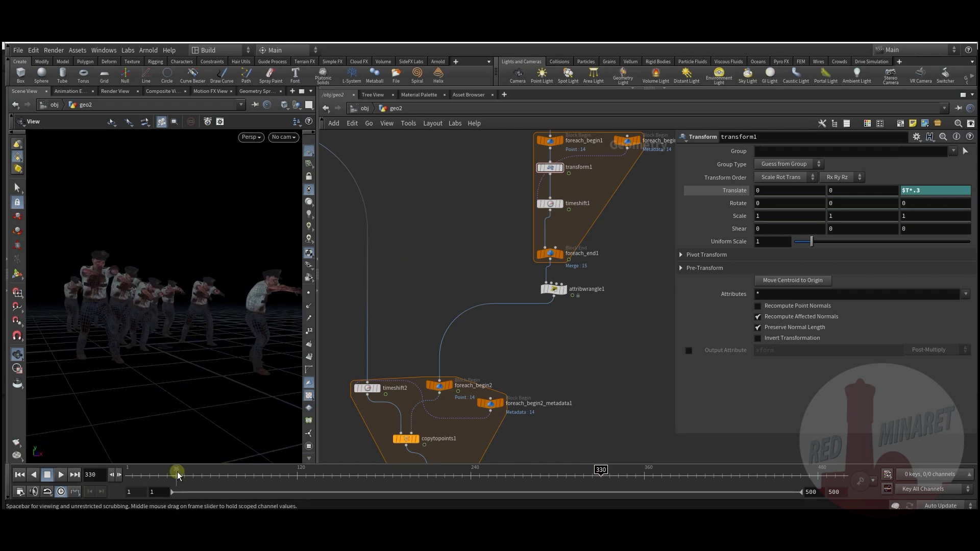
Switch the viewport to Smooth Shaded display and change its lighting mode.
{"action": "left_click", "coordinate": [285, 105]}
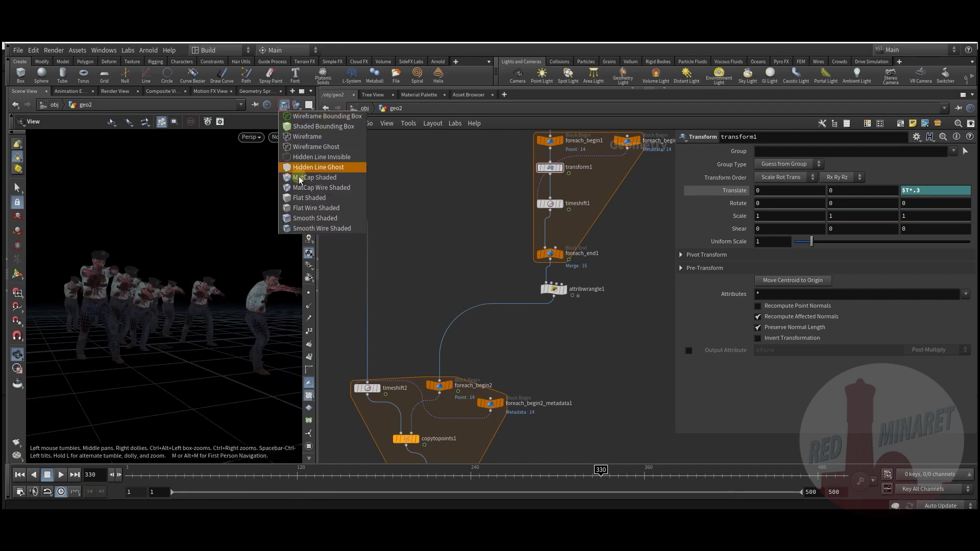
{"action": "left_click", "coordinate": [298, 218]}
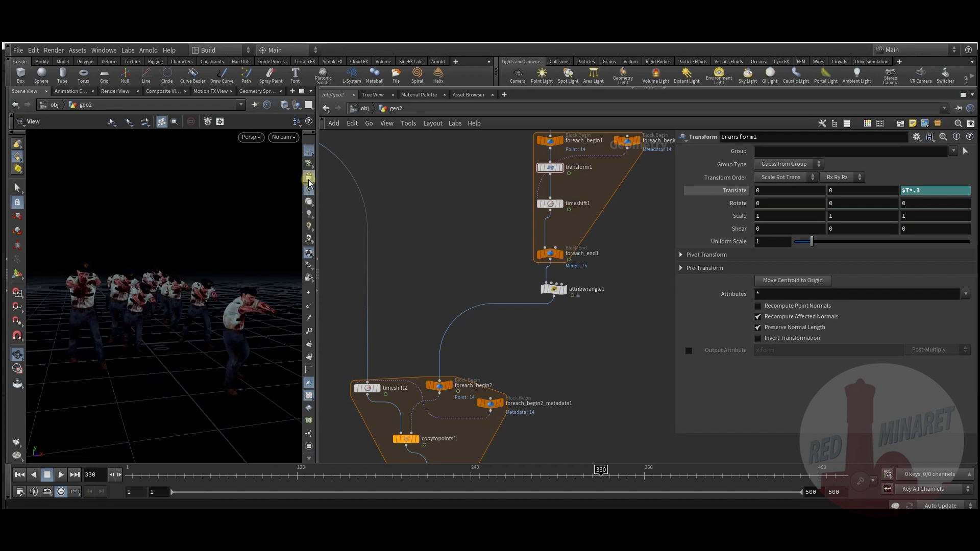
{"action": "left_click", "coordinate": [309, 202]}
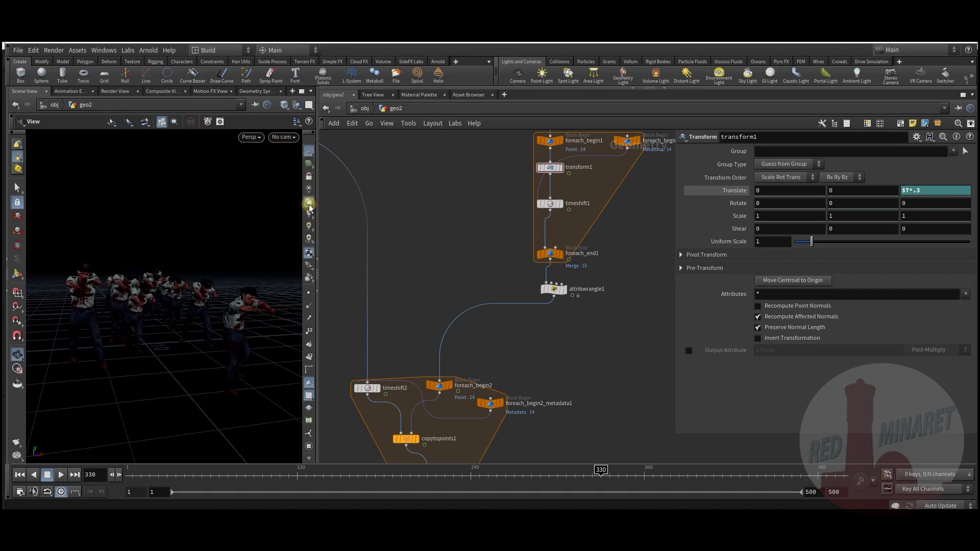
Widen the scene view and examine the crowd from several angles at frame 146.
{"action": "middle_click_drag", "start_coordinate": [532, 333], "coordinate": [574, 245]}
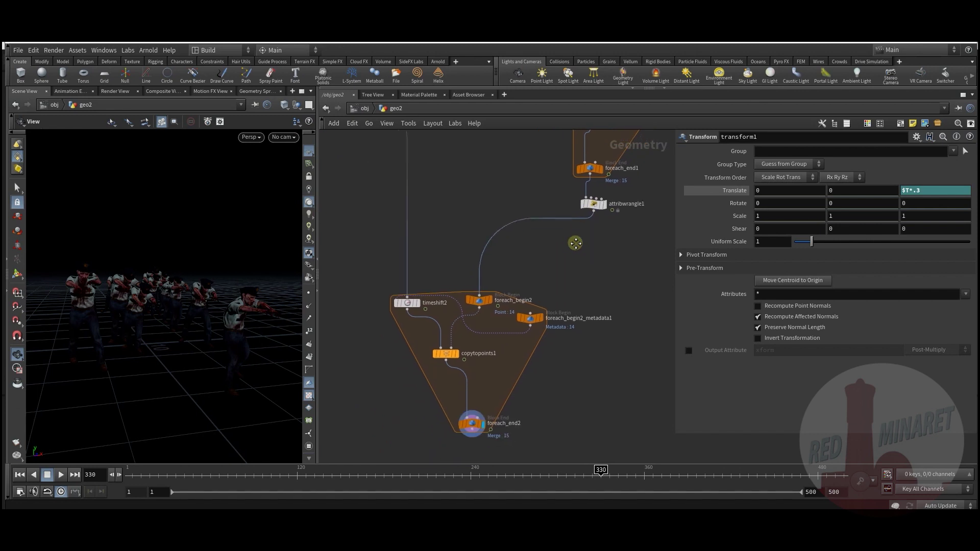
{"action": "middle_click_drag", "start_coordinate": [569, 363], "coordinate": [582, 316]}
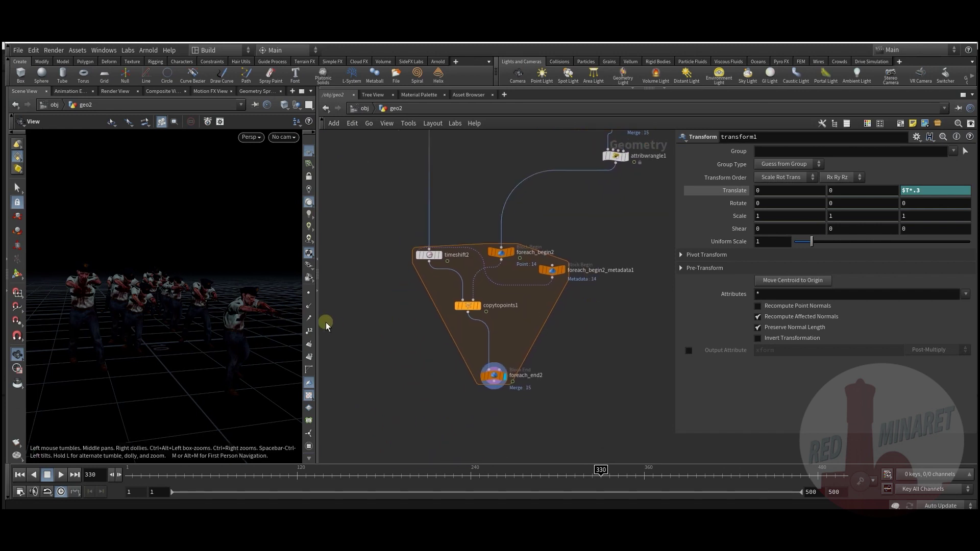
{"action": "left_click_drag", "start_coordinate": [317, 317], "coordinate": [386, 326]}
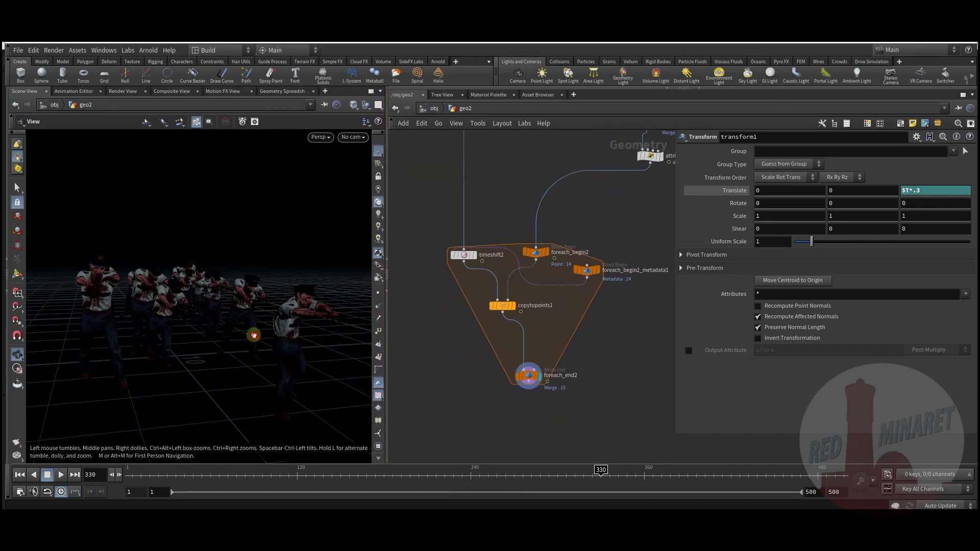
{"action": "left_click_drag", "start_coordinate": [153, 474], "coordinate": [336, 480]}
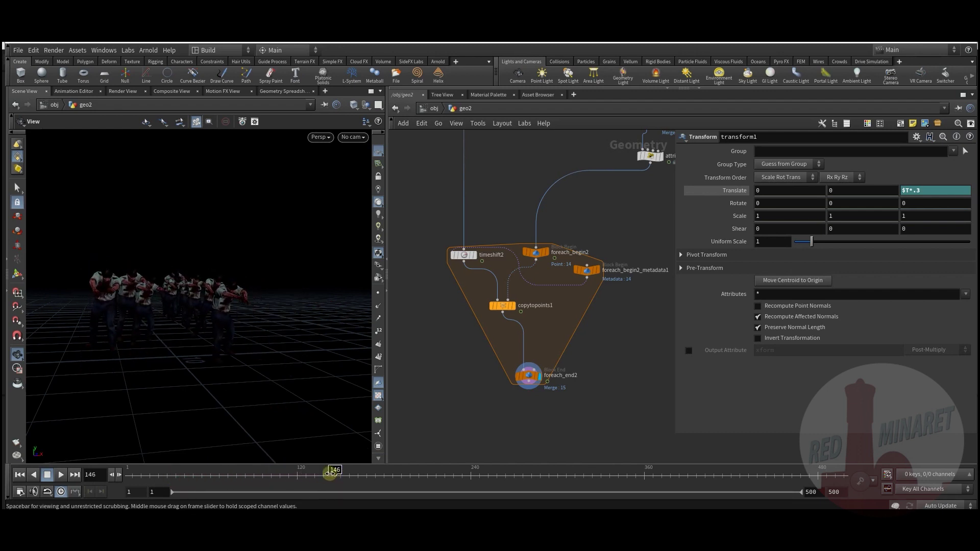
{"action": "left_click_drag", "start_coordinate": [385, 409], "coordinate": [538, 418]}
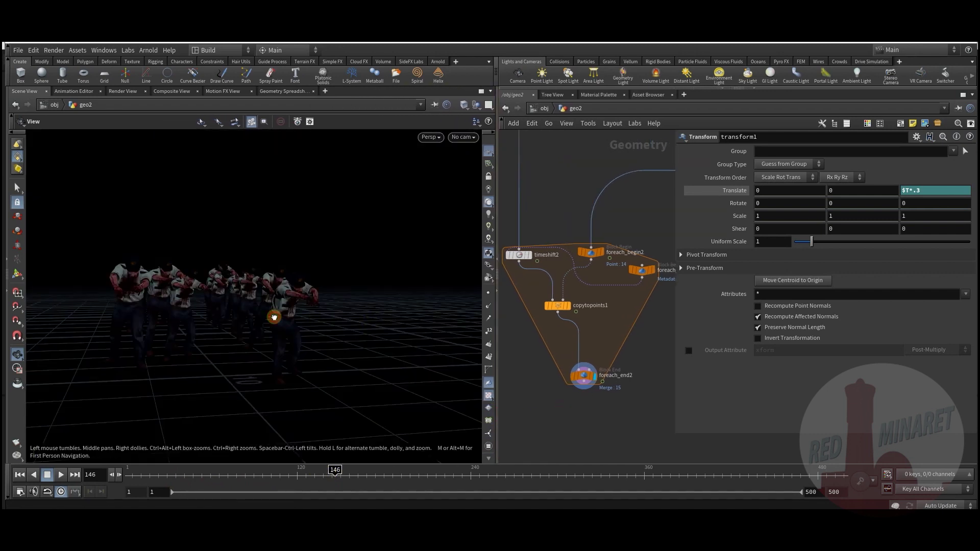
{"action": "left_click_drag", "start_coordinate": [280, 328], "coordinate": [258, 320]}
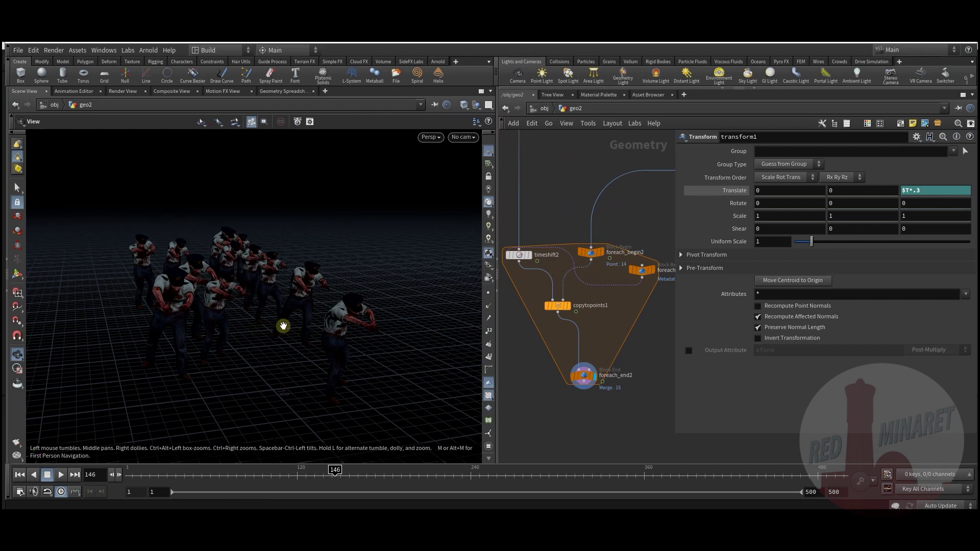
{"action": "left_click_drag", "start_coordinate": [310, 348], "coordinate": [295, 345]}
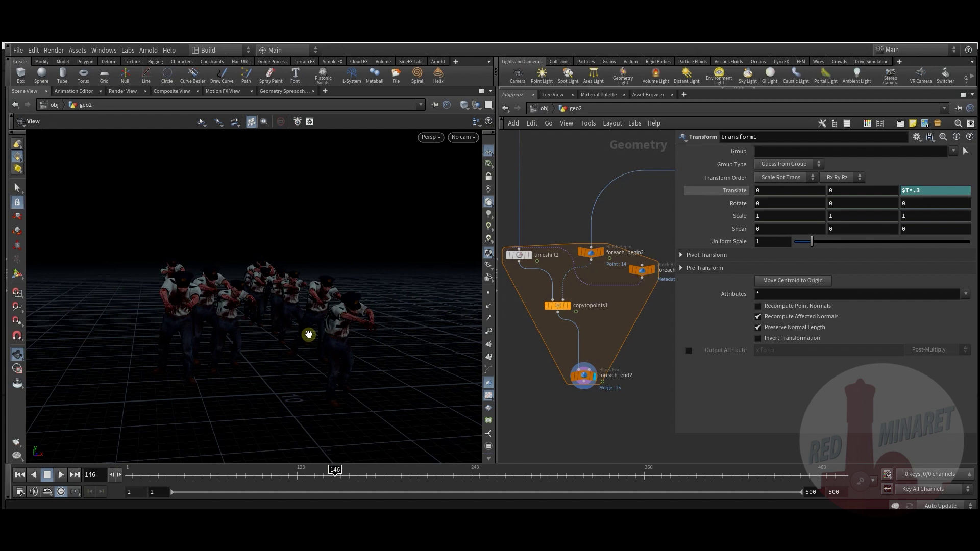
{"action": "left_click_drag", "start_coordinate": [291, 339], "coordinate": [309, 334]}
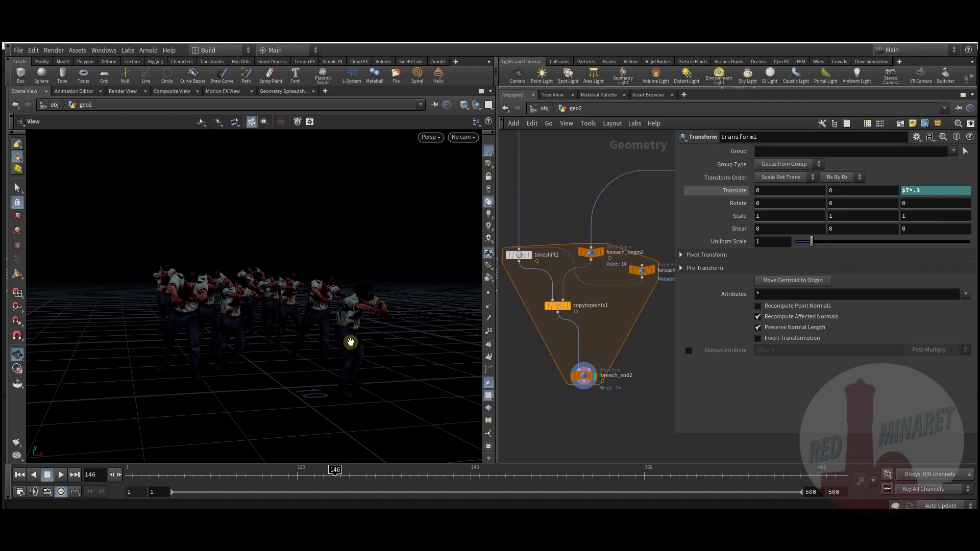
Rearrange foreach_end2, copytopoints1 and timeshift2 into a tidier layout below foreach_begin2.
{"action": "left_click_drag", "start_coordinate": [584, 393], "coordinate": [582, 431]}
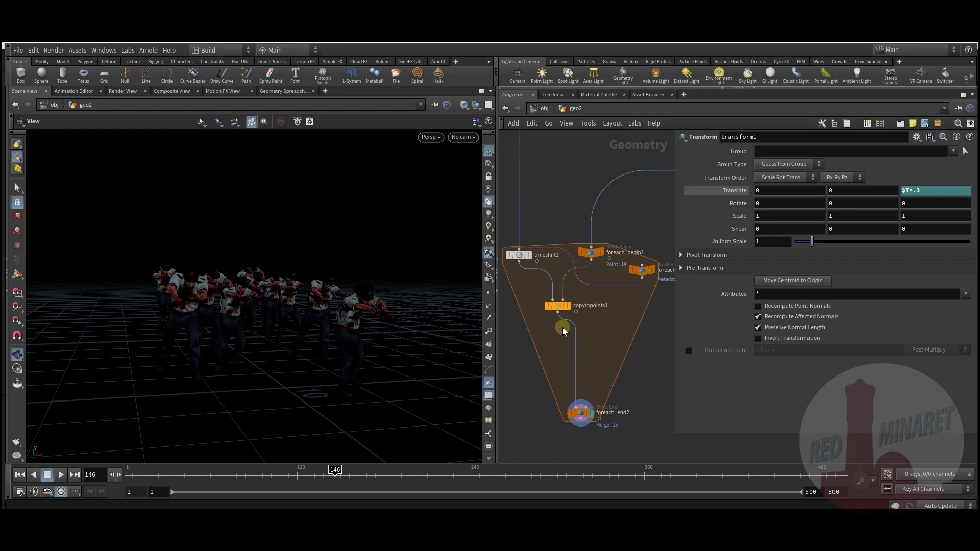
{"action": "left_click_drag", "start_coordinate": [557, 305], "coordinate": [579, 365]}
{"action": "left_click_drag", "start_coordinate": [517, 255], "coordinate": [549, 318]}
{"action": "middle_click_drag", "start_coordinate": [638, 377], "coordinate": [610, 329]}
{"action": "middle_click_drag", "start_coordinate": [616, 365], "coordinate": [606, 399]}
Hide the viewport's reference grid and add a Grid node beside foreach_end2.
{"action": "left_click_drag", "start_coordinate": [224, 334], "coordinate": [294, 335]}
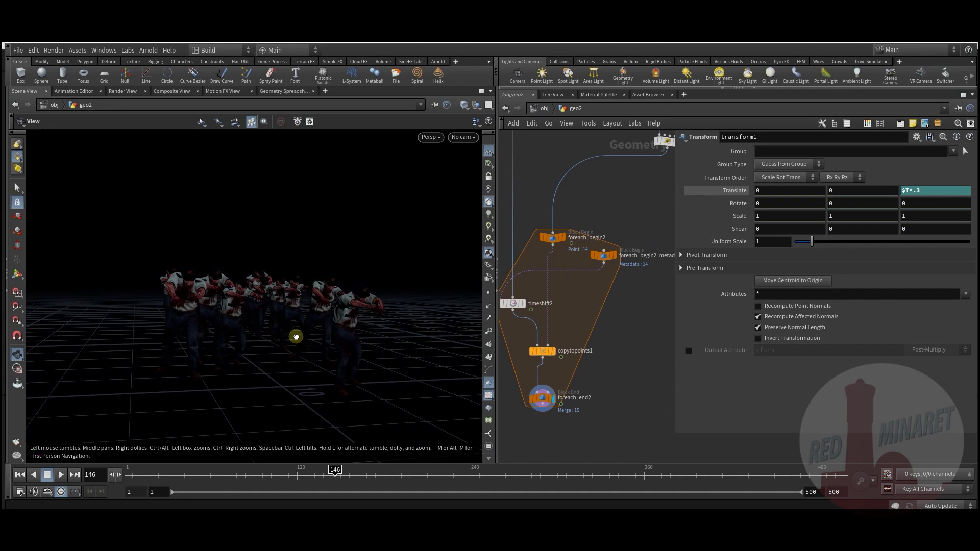
{"action": "left_click", "coordinate": [487, 156]}
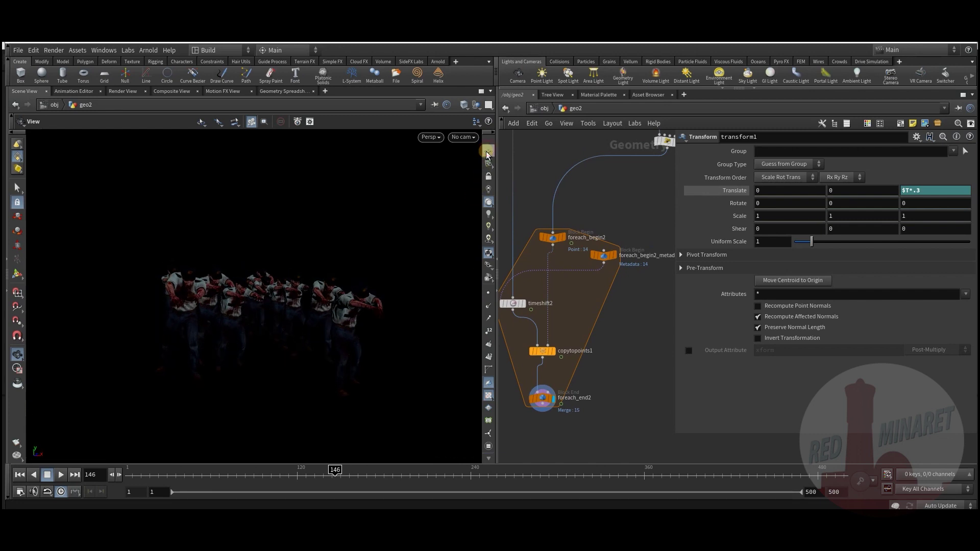
{"action": "scroll", "coordinate": [608, 346], "scroll_direction": "down", "scroll_amount": 3}
{"action": "middle_click_drag", "start_coordinate": [622, 401], "coordinate": [602, 348]}
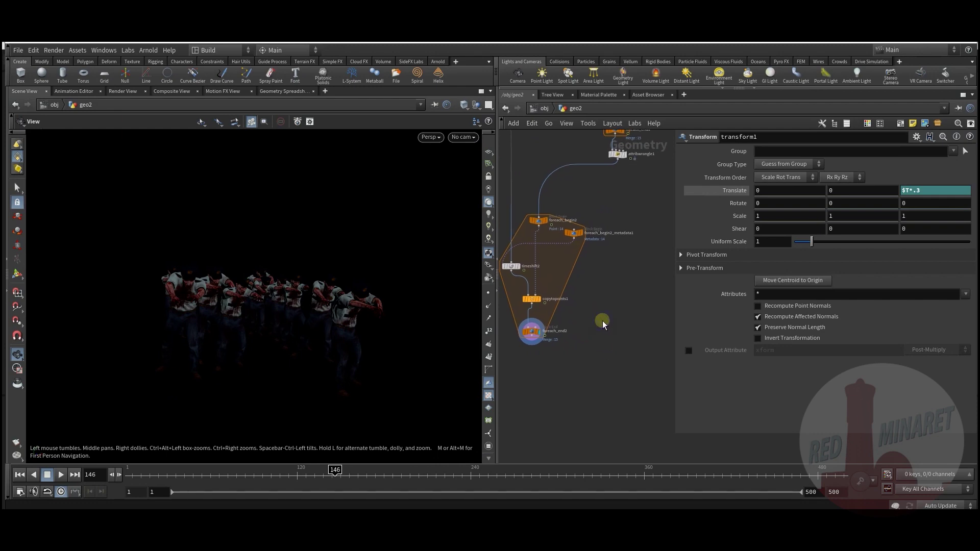
{"action": "key", "text": "Tab"}
{"action": "type", "text": "gr"}
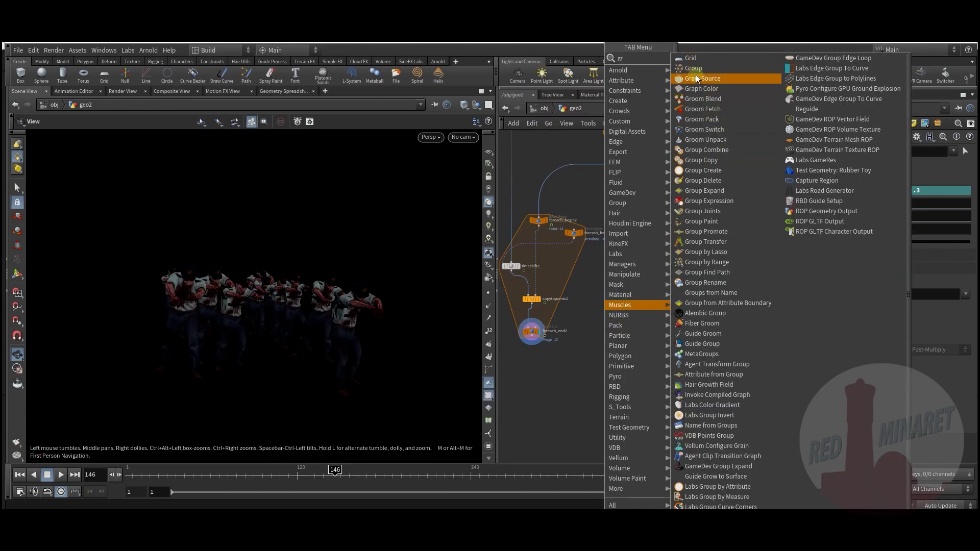
{"action": "left_click", "coordinate": [694, 59]}
{"action": "left_click", "coordinate": [611, 341]}
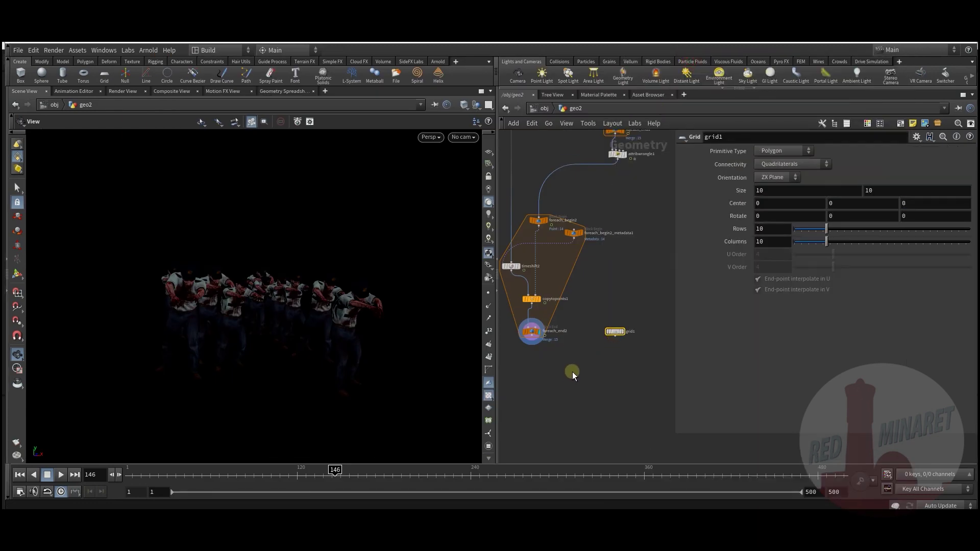
Add a Merge node below, wire foreach_end2 and grid1 into it, and display its result.
{"action": "key", "text": "Tab"}
{"action": "type", "text": "m"}
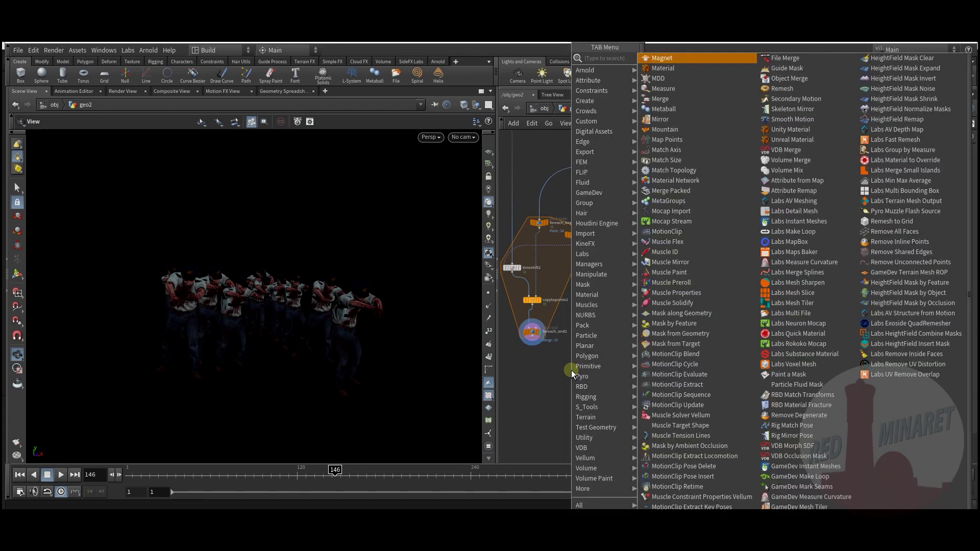
{"action": "type", "text": "er"}
{"action": "left_click", "coordinate": [687, 59]}
{"action": "left_click", "coordinate": [573, 378]}
{"action": "scroll", "coordinate": [532, 357], "scroll_direction": "up", "scroll_amount": 3}
{"action": "left_click", "coordinate": [529, 327]}
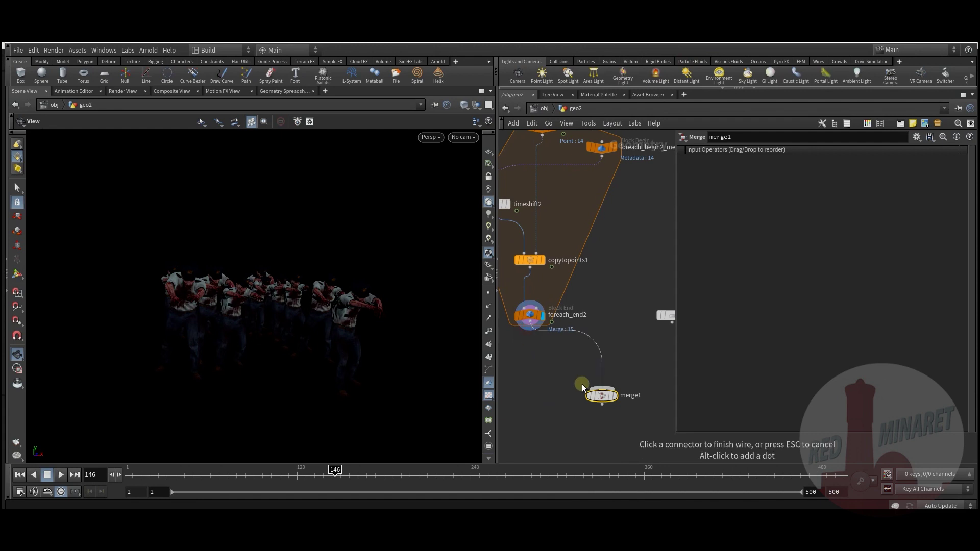
{"action": "left_click", "coordinate": [602, 389]}
{"action": "middle_click_drag", "start_coordinate": [639, 355], "coordinate": [595, 352]}
{"action": "left_click", "coordinate": [629, 321]}
{"action": "left_click", "coordinate": [559, 390]}
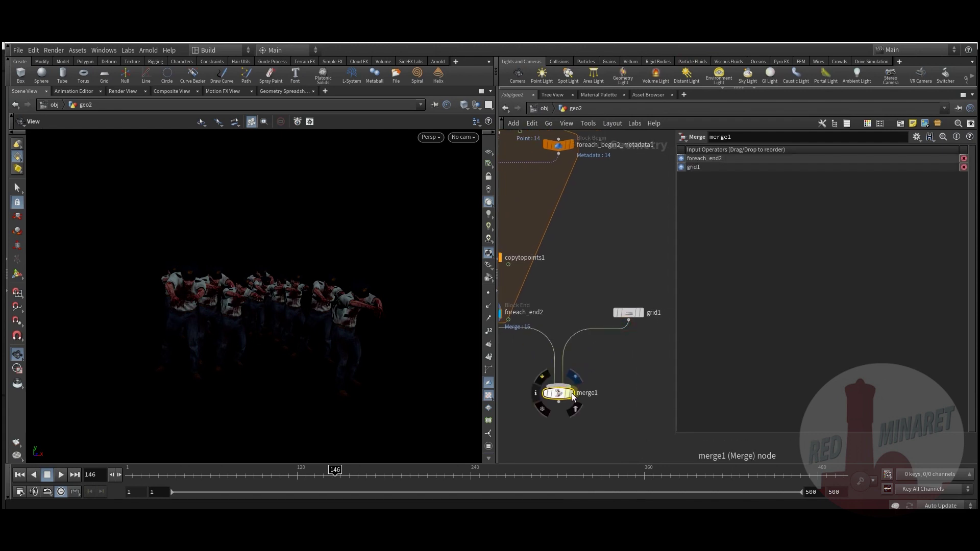
{"action": "left_click_drag", "start_coordinate": [559, 396], "coordinate": [559, 413]}
Set grid1's size to 25.7 by 25.7 and frame the crowd on the ground at frame 167.
{"action": "left_click", "coordinate": [628, 312]}
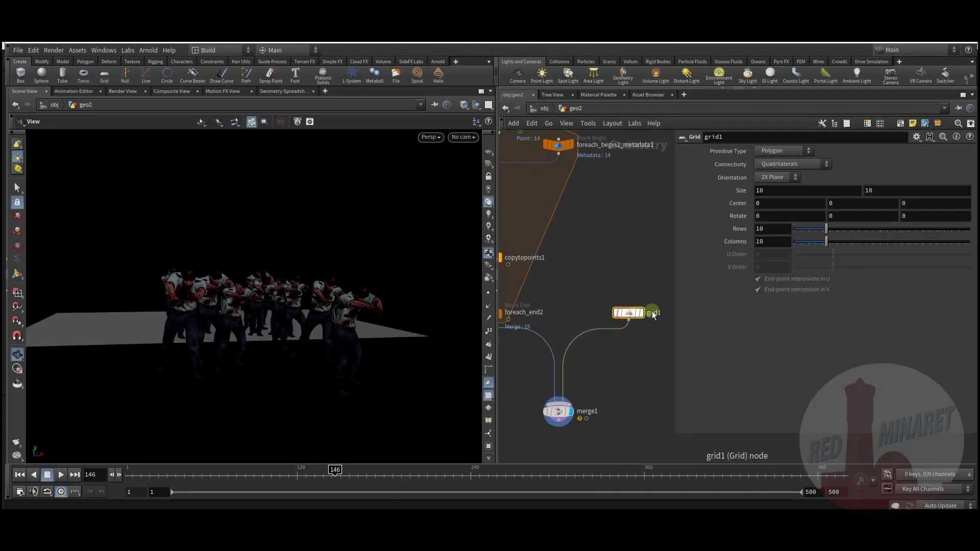
{"action": "middle_click_drag", "start_coordinate": [741, 189], "coordinate": [460, 268]}
{"action": "left_click", "coordinate": [587, 353]}
{"action": "middle_click_drag", "start_coordinate": [602, 390], "coordinate": [611, 355]}
{"action": "left_click_drag", "start_coordinate": [137, 474], "coordinate": [366, 498]}
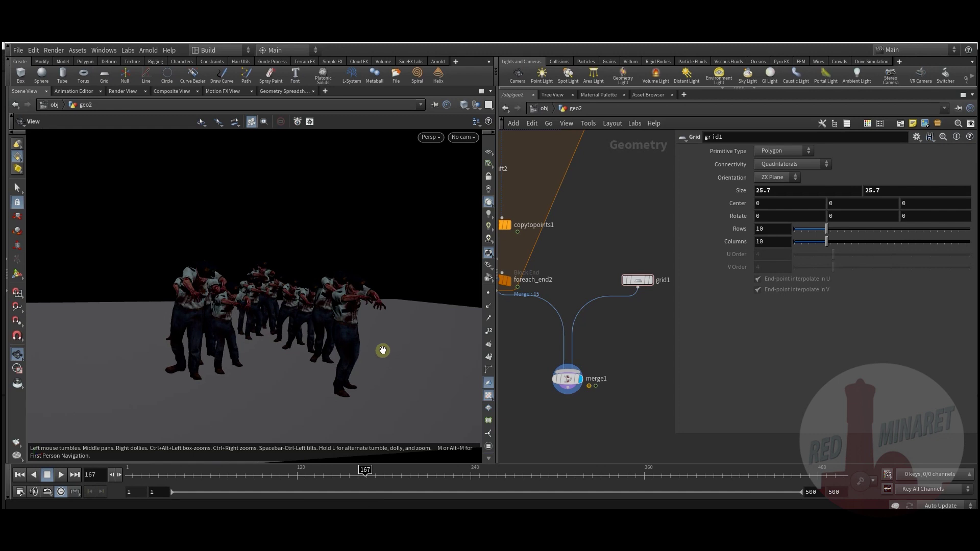
{"action": "middle_click_drag", "start_coordinate": [355, 337], "coordinate": [318, 345]}
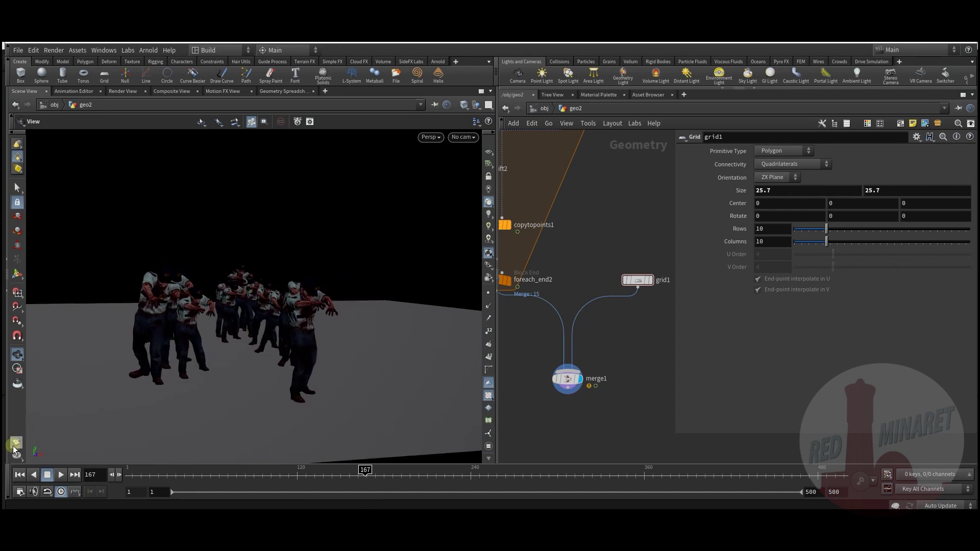
Render a flipbook of the current viewport with end frame 250 and the custom resolution turned off.
{"action": "left_click", "coordinate": [14, 447]}
{"action": "left_click", "coordinate": [48, 451]}
{"action": "left_click_drag", "start_coordinate": [152, 388], "coordinate": [119, 393]}
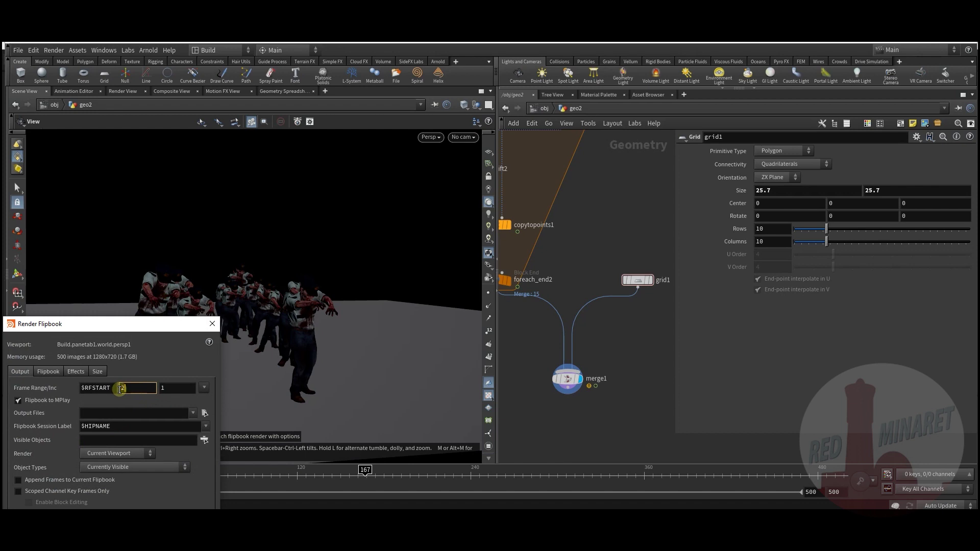
{"action": "type", "text": "250"}
{"action": "left_click", "coordinate": [48, 371]}
{"action": "left_click", "coordinate": [75, 372]}
{"action": "left_click", "coordinate": [97, 371]}
{"action": "left_click", "coordinate": [18, 402]}
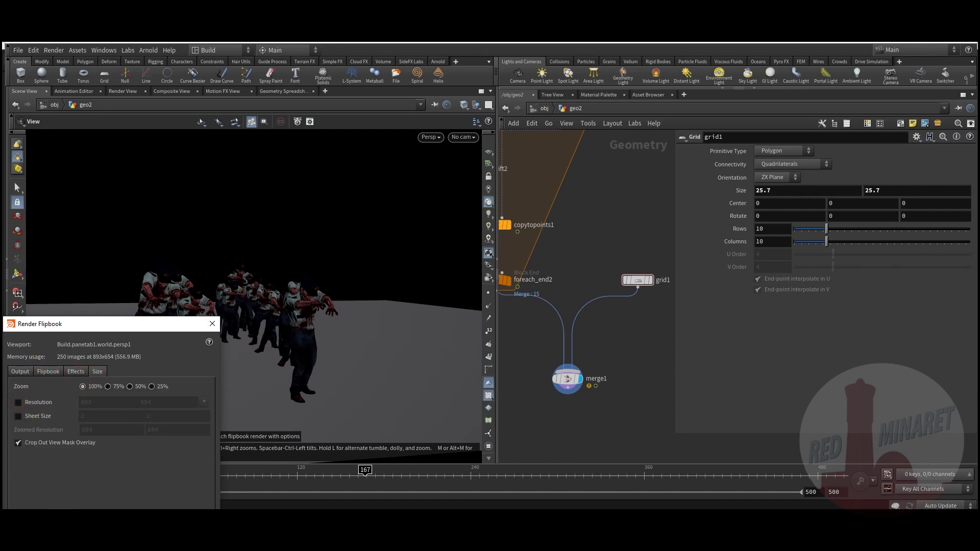
{"action": "key", "text": "Return"}
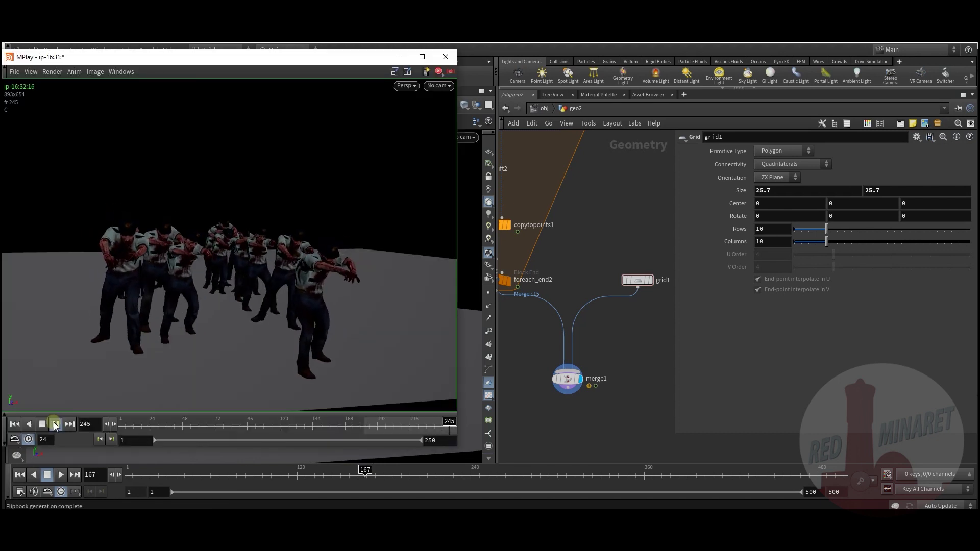